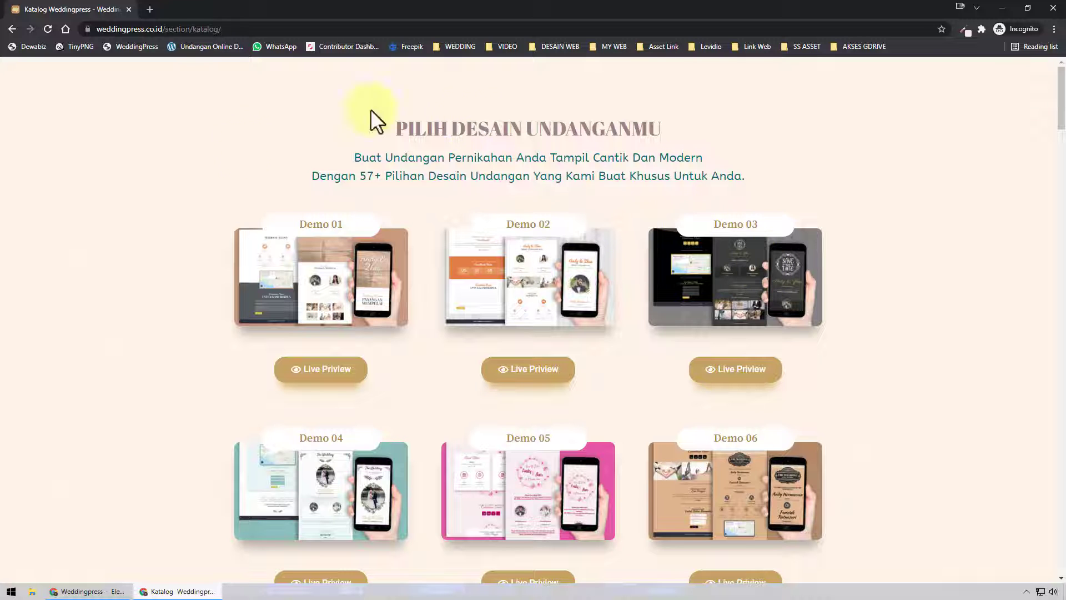
- Browse the invitation design catalogue from Demo 01 through Demo 57, and return to its beginning
{"action": "scroll", "coordinate": [660, 227], "scroll_direction": "down", "scroll_amount": 20}
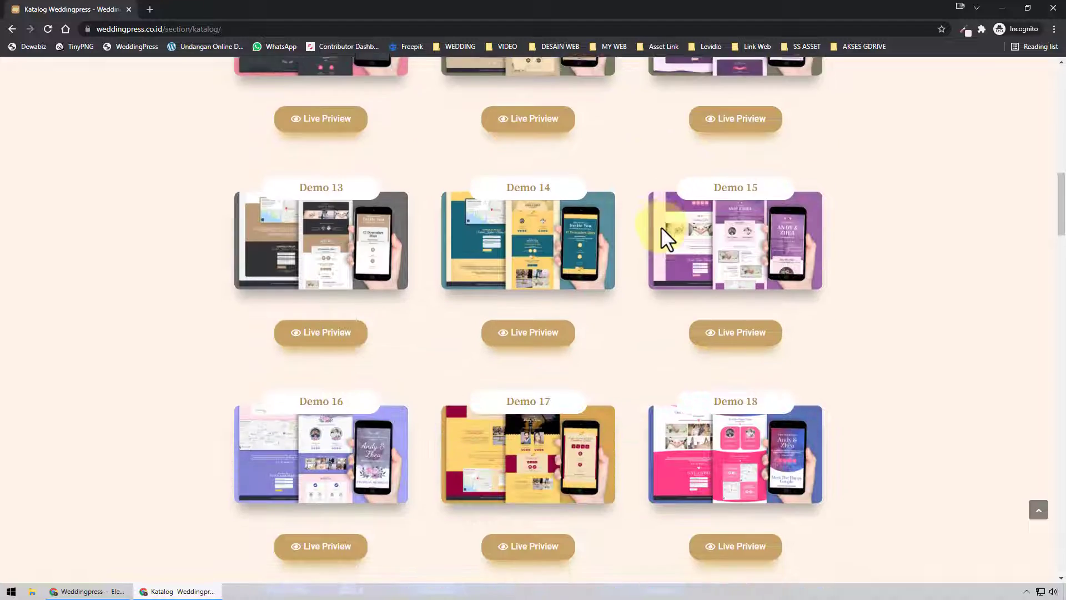
{"action": "scroll", "coordinate": [656, 225], "scroll_direction": "down", "scroll_amount": 12}
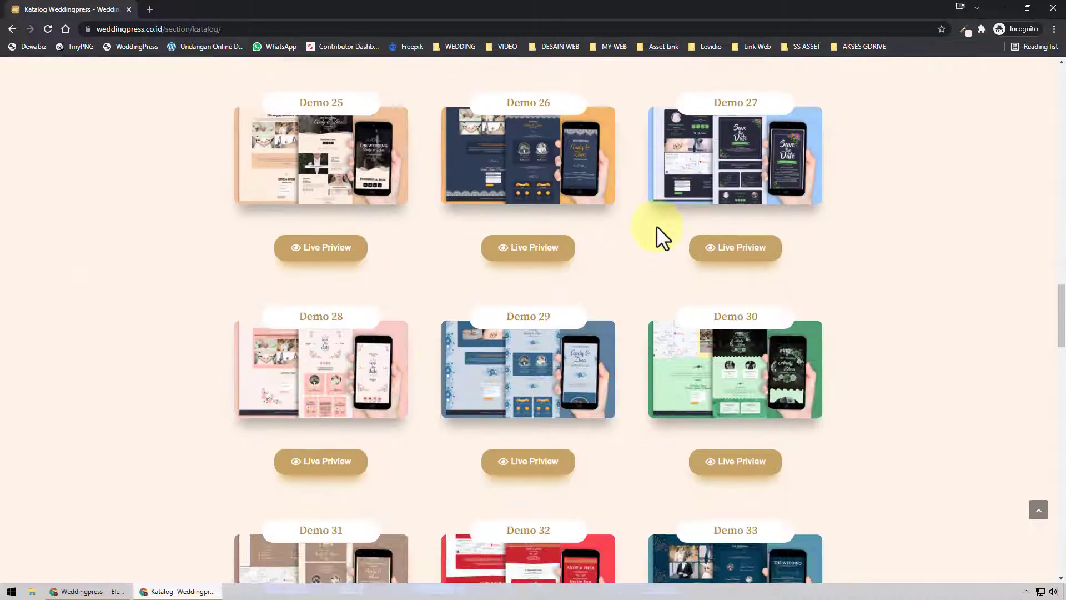
{"action": "scroll", "coordinate": [656, 226], "scroll_direction": "down", "scroll_amount": 13}
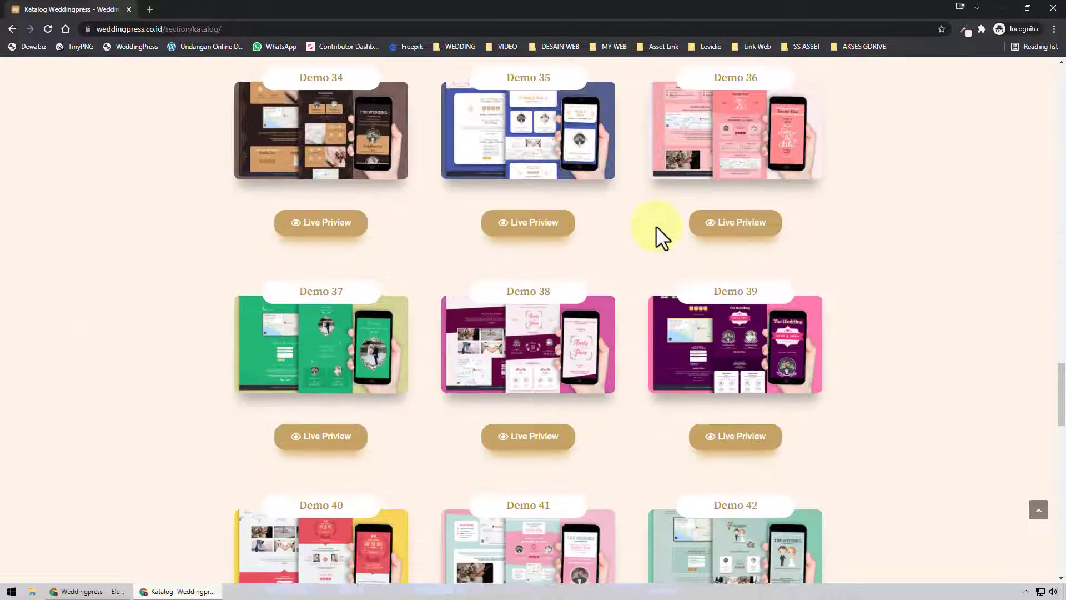
{"action": "scroll", "coordinate": [656, 226], "scroll_direction": "down", "scroll_amount": 13}
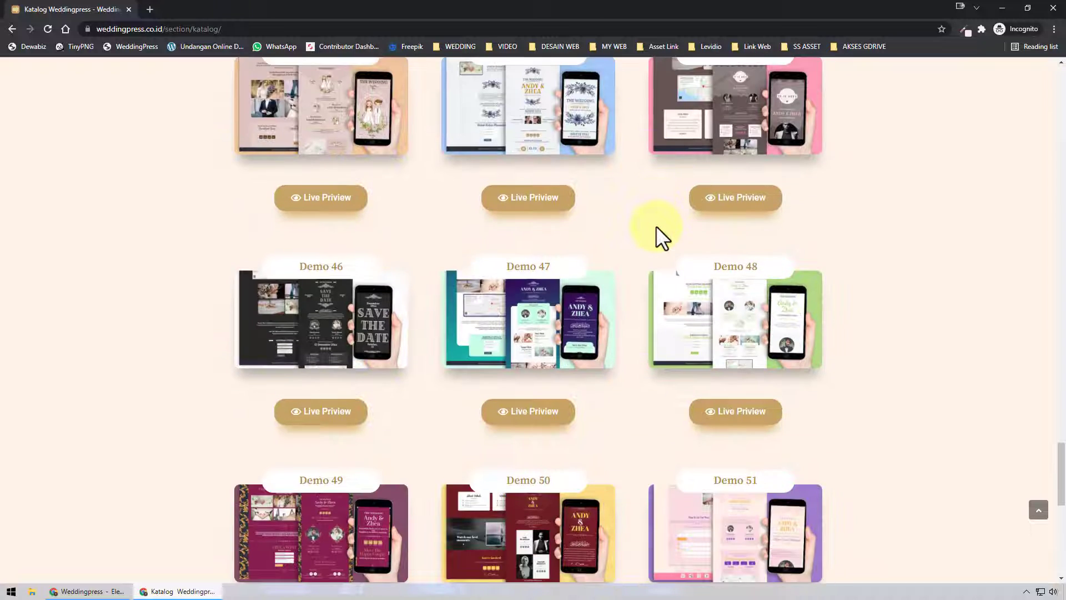
{"action": "scroll", "coordinate": [655, 226], "scroll_direction": "down", "scroll_amount": 5}
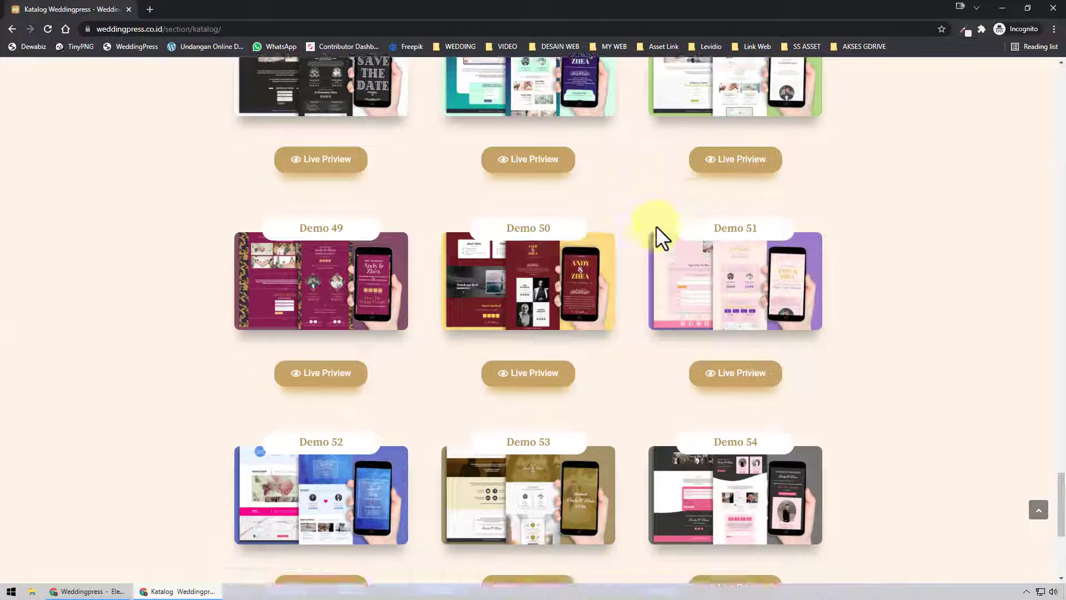
{"action": "scroll", "coordinate": [655, 226], "scroll_direction": "down", "scroll_amount": 1}
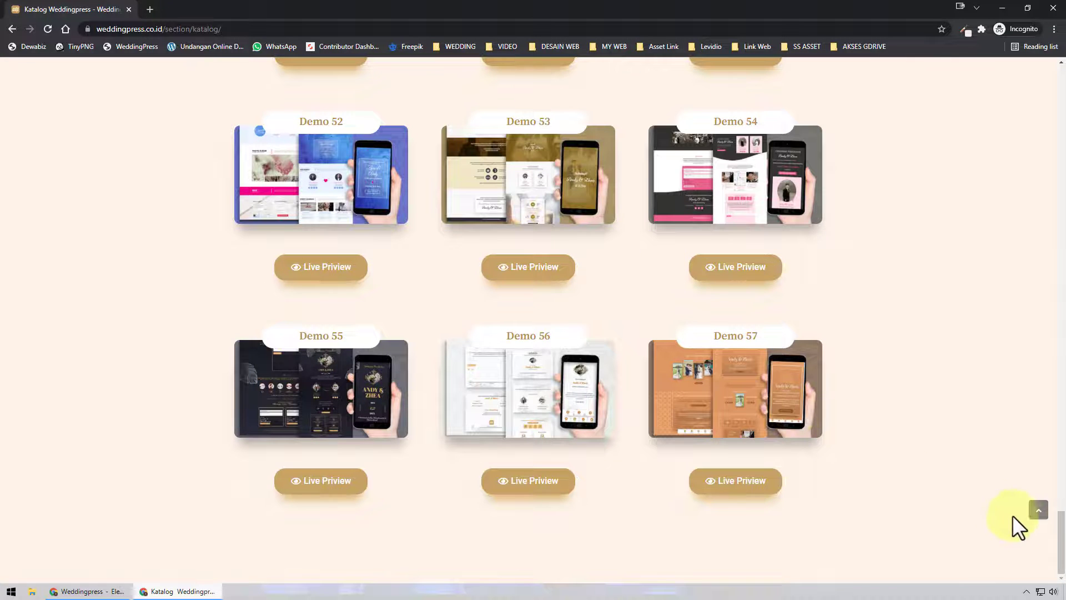
{"action": "left_click", "coordinate": [1034, 515]}
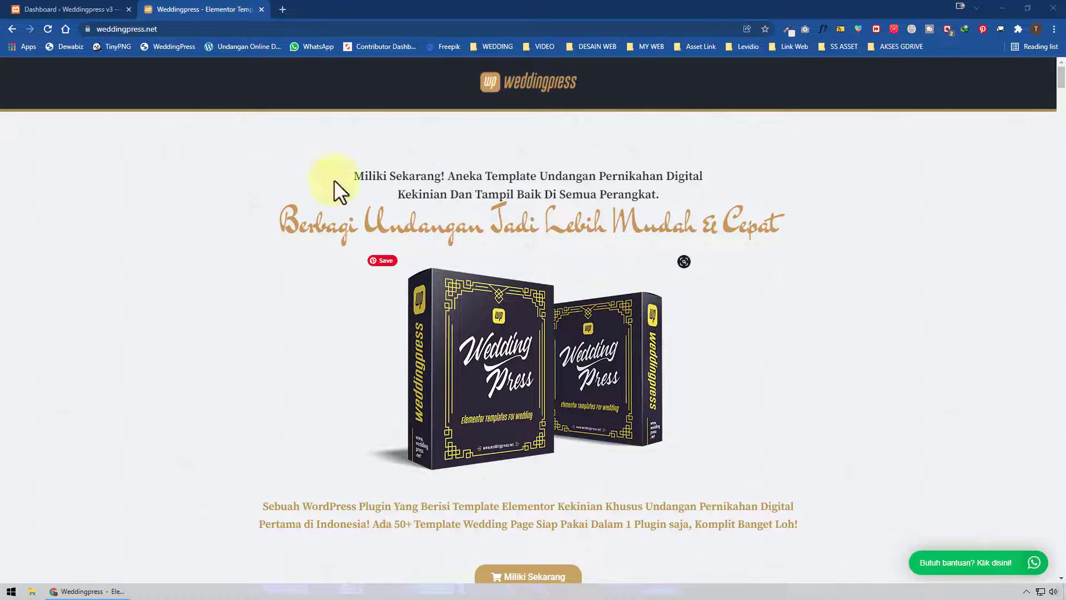
- Switch to the WordPress dashboard and open the list of all pages
{"action": "left_click", "coordinate": [50, 9]}
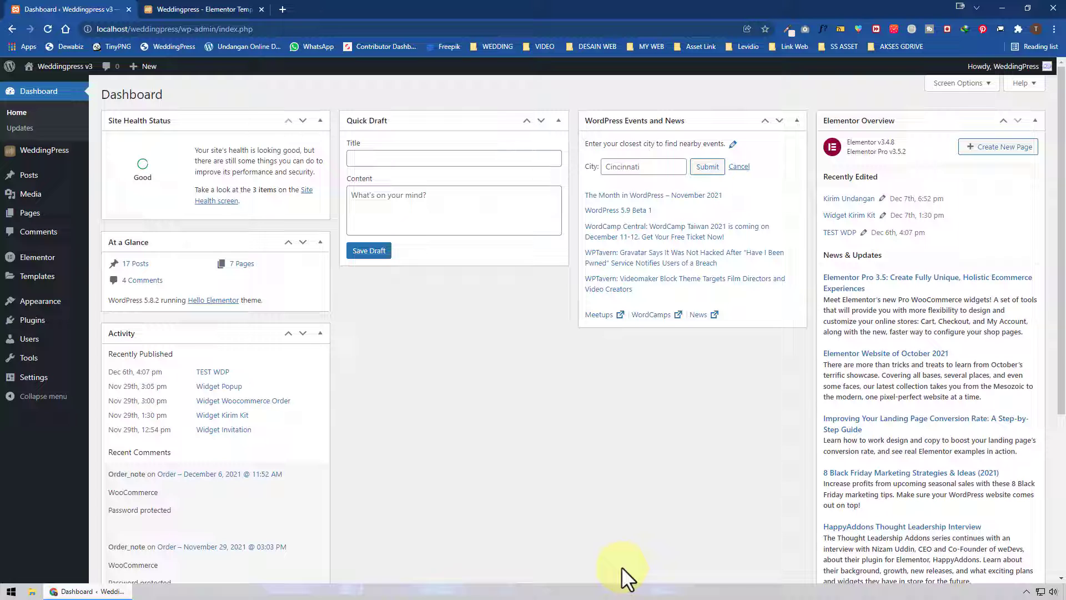
{"action": "mouse_move", "coordinate": [28, 177]}
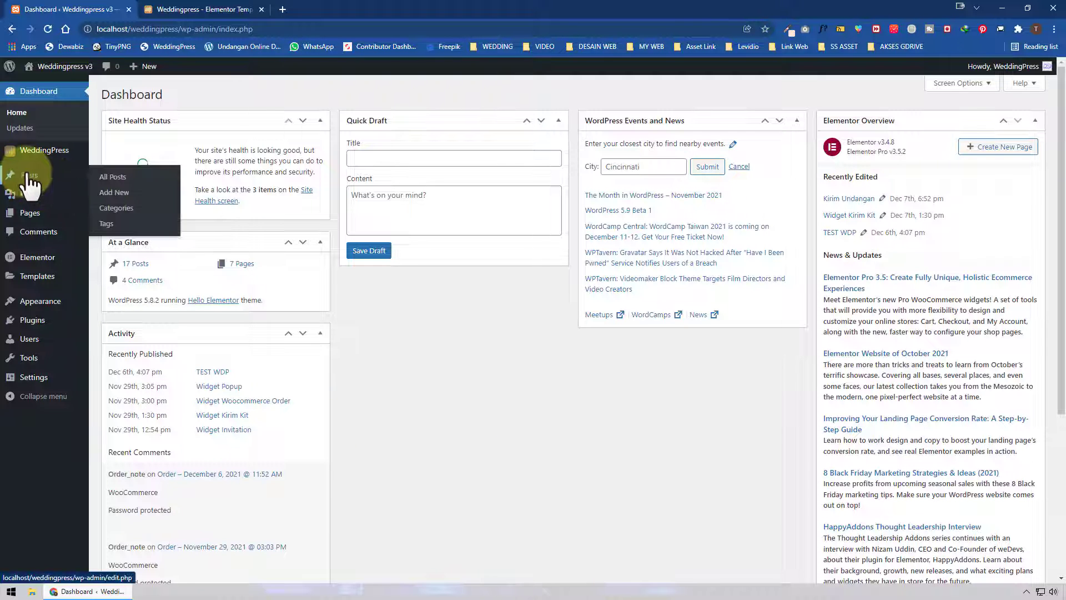
{"action": "mouse_move", "coordinate": [31, 225]}
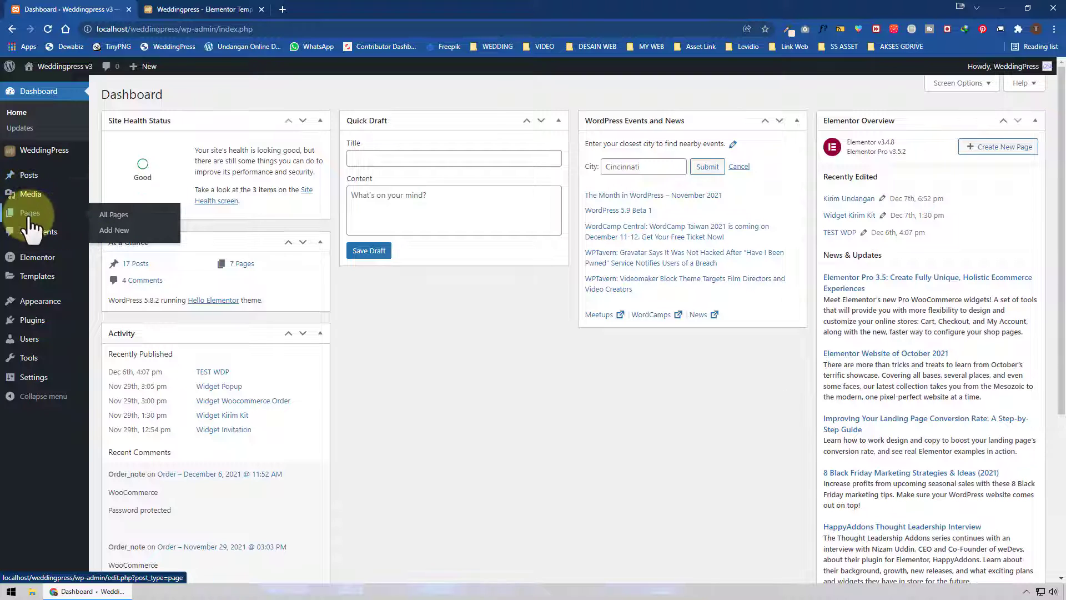
{"action": "left_click", "coordinate": [28, 213]}
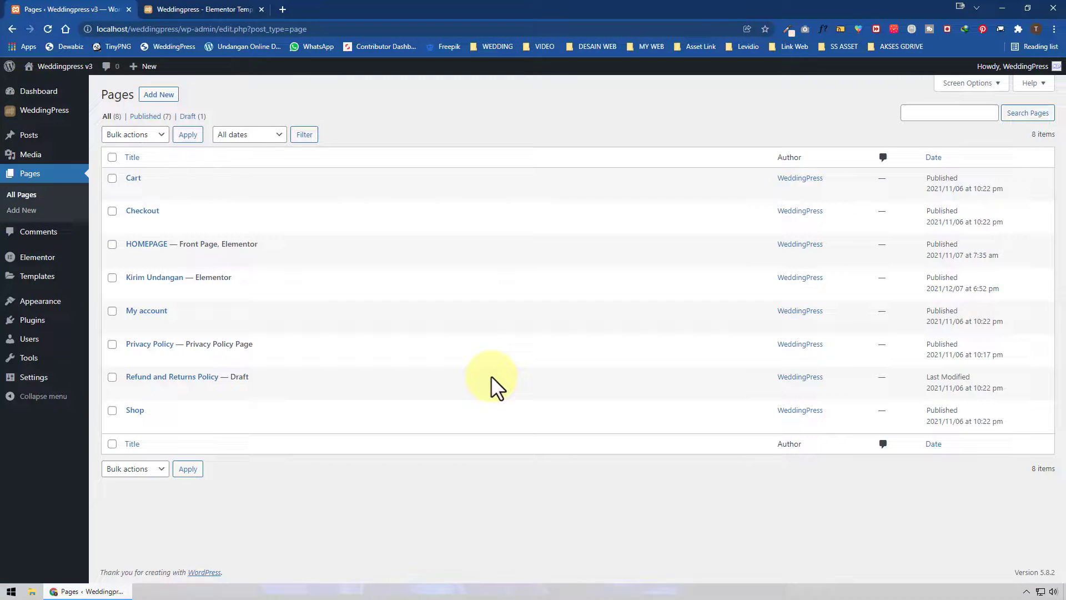
- View the Kirim Undangan page in a separate tab, look through its instructions and guest form, and close it
{"action": "mouse_move", "coordinate": [207, 275]}
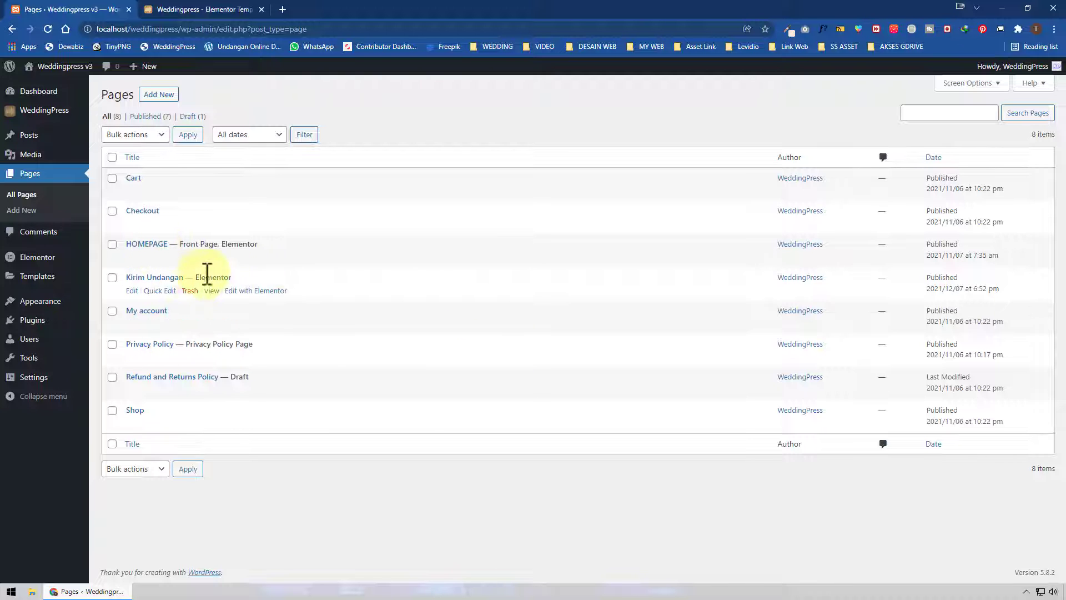
{"action": "right_click", "coordinate": [210, 294]}
{"action": "left_click", "coordinate": [256, 304]}
{"action": "left_click", "coordinate": [203, 9]}
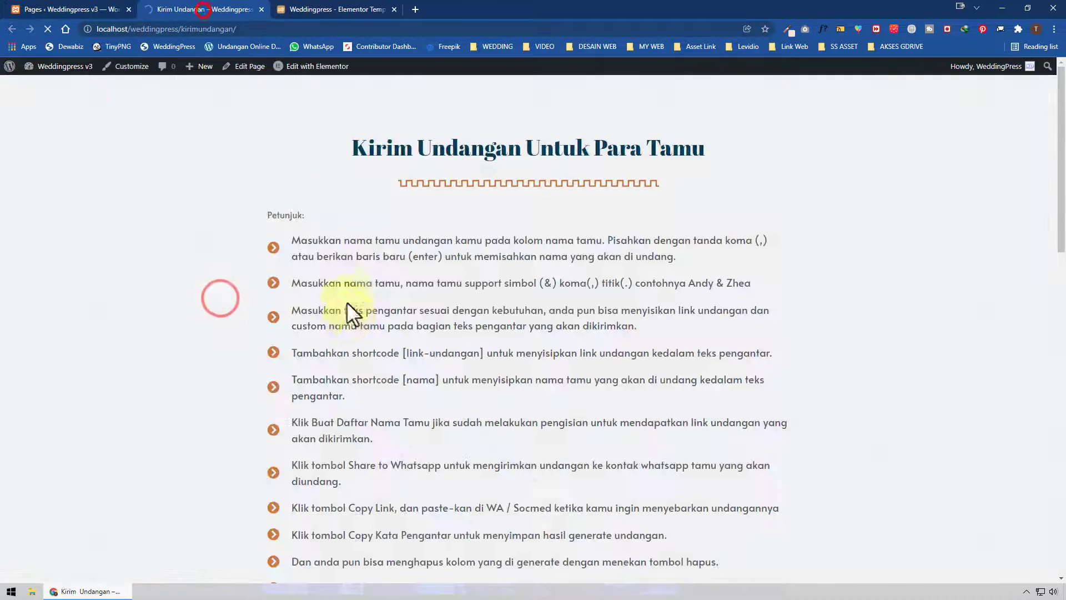
{"action": "scroll", "coordinate": [365, 319], "scroll_direction": "down", "scroll_amount": 18}
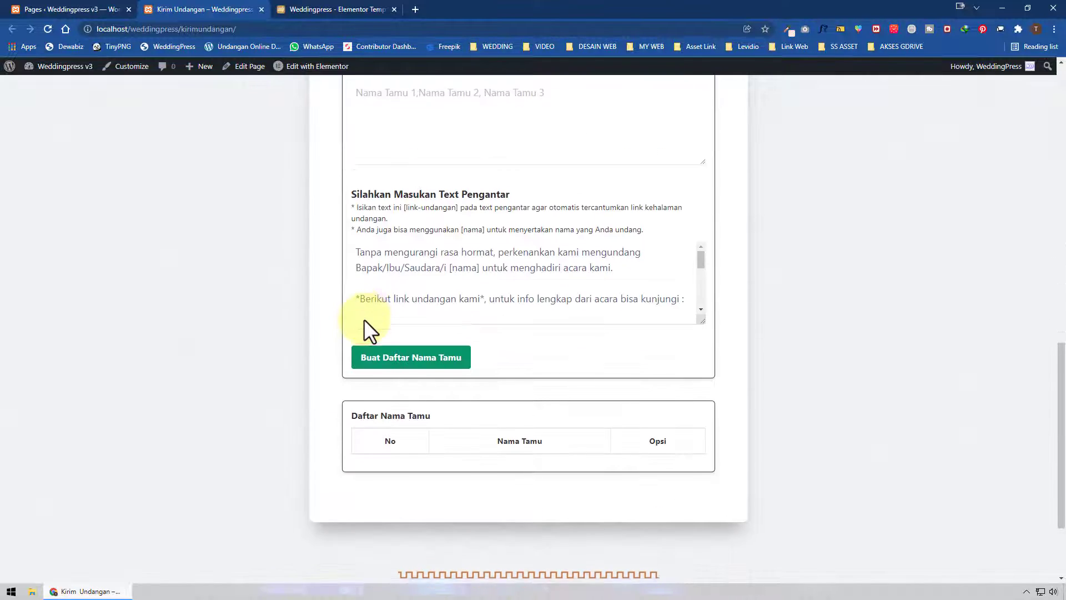
{"action": "scroll", "coordinate": [365, 318], "scroll_direction": "up", "scroll_amount": 10}
{"action": "left_click", "coordinate": [262, 9]}
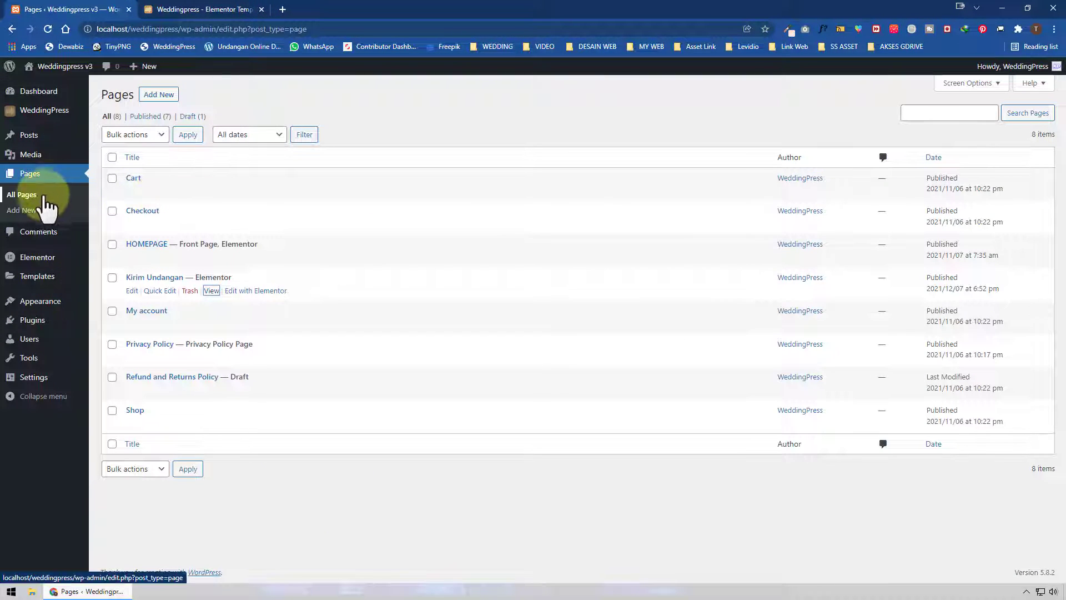
- Open the posts list, view the Demo Weddingpress post in a separate tab through to its end, and close it
{"action": "left_click", "coordinate": [30, 140]}
{"action": "scroll", "coordinate": [362, 309], "scroll_direction": "down", "scroll_amount": 5}
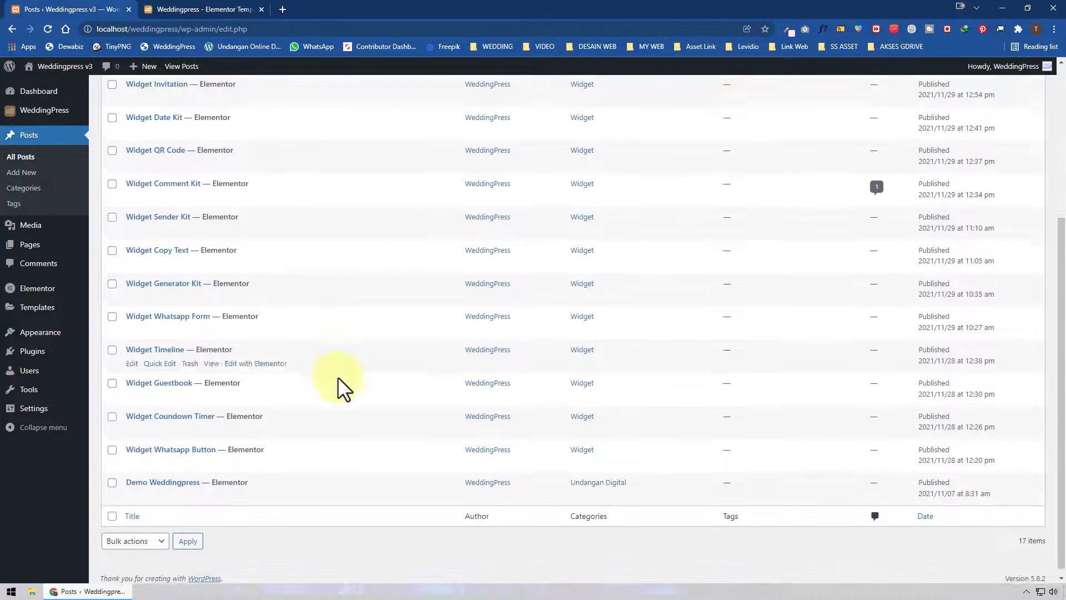
{"action": "right_click", "coordinate": [211, 490]}
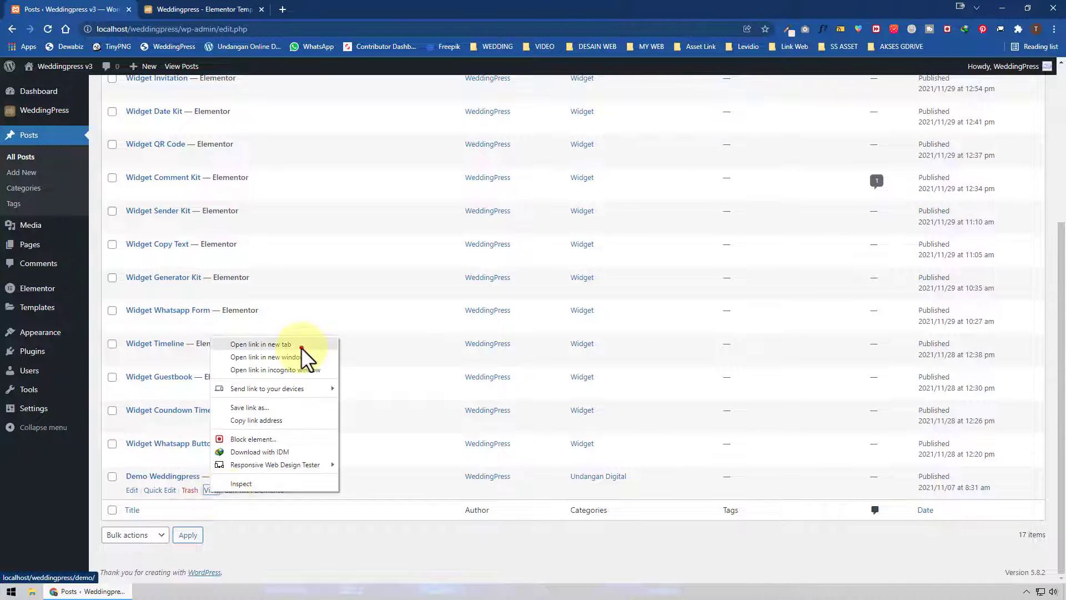
{"action": "left_click", "coordinate": [301, 347]}
{"action": "left_click", "coordinate": [167, 7]}
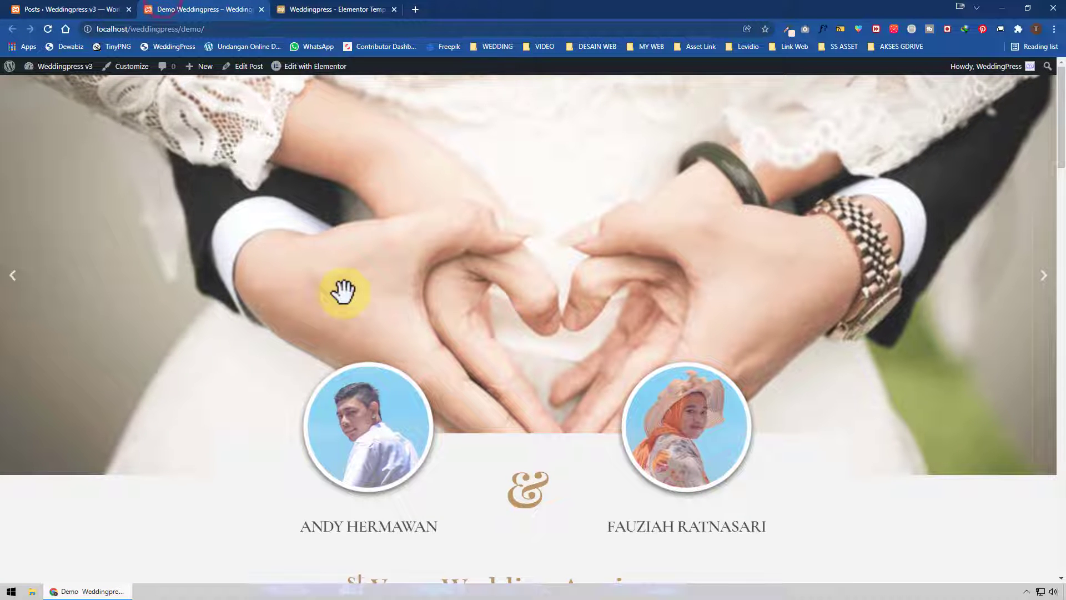
{"action": "scroll", "coordinate": [344, 291], "scroll_direction": "down", "scroll_amount": 8}
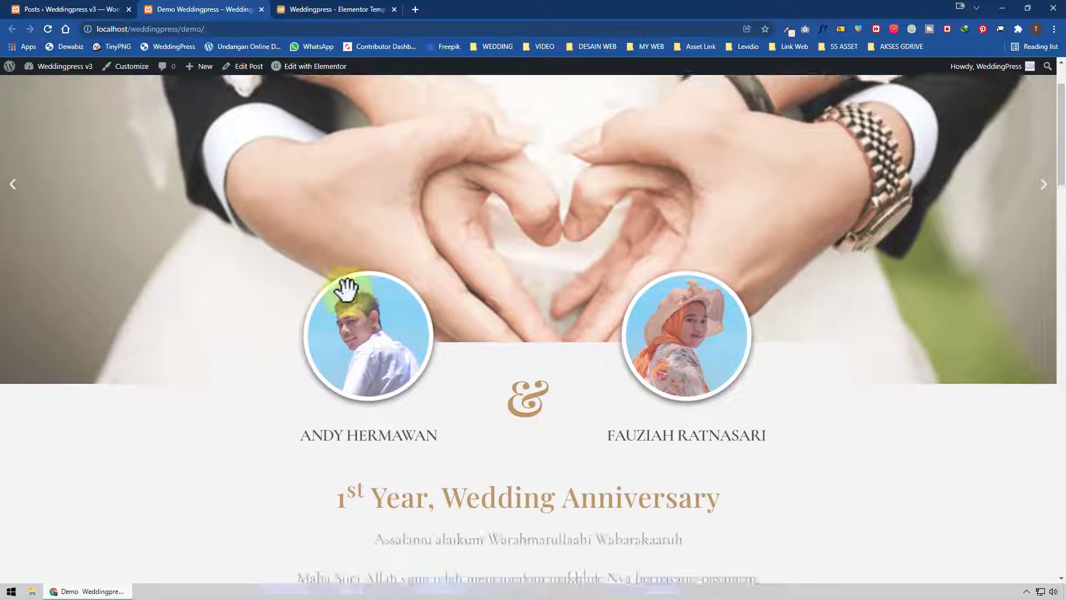
{"action": "scroll", "coordinate": [350, 291], "scroll_direction": "down", "scroll_amount": 20}
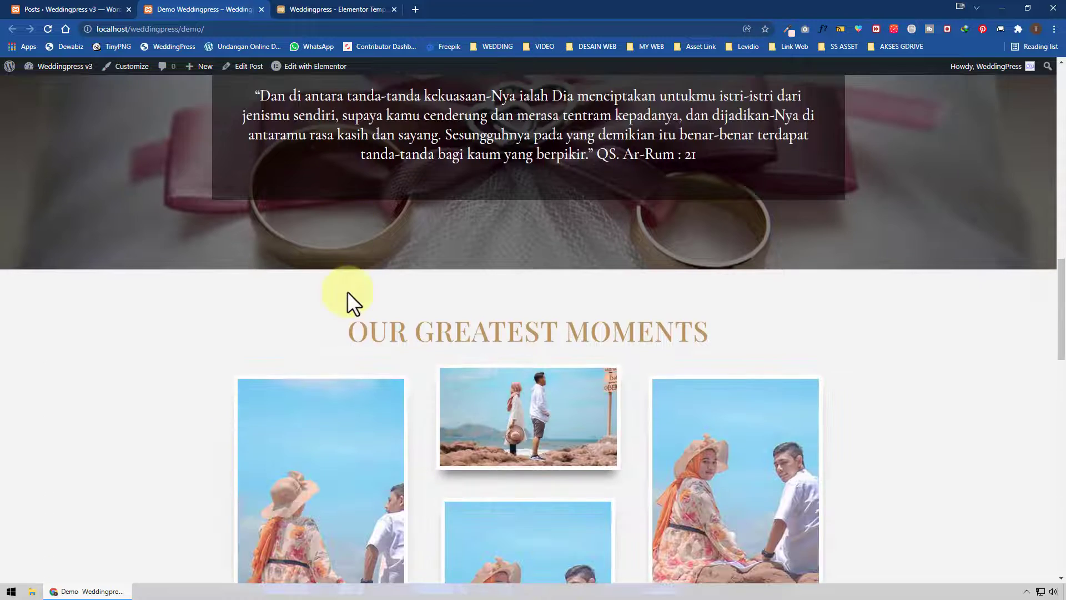
{"action": "scroll", "coordinate": [348, 291], "scroll_direction": "down", "scroll_amount": 6}
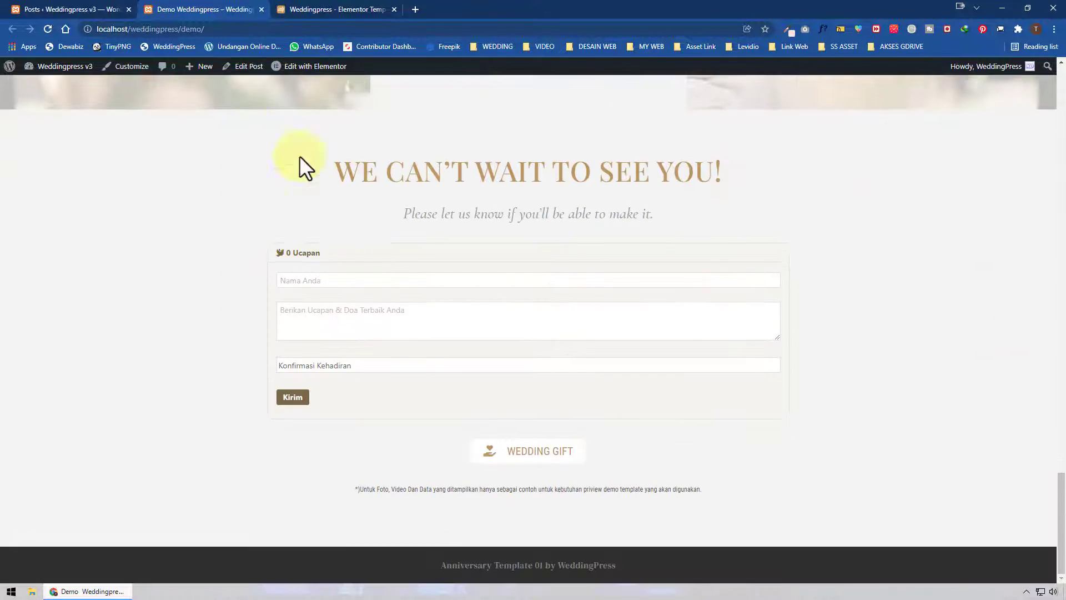
{"action": "left_click", "coordinate": [262, 6]}
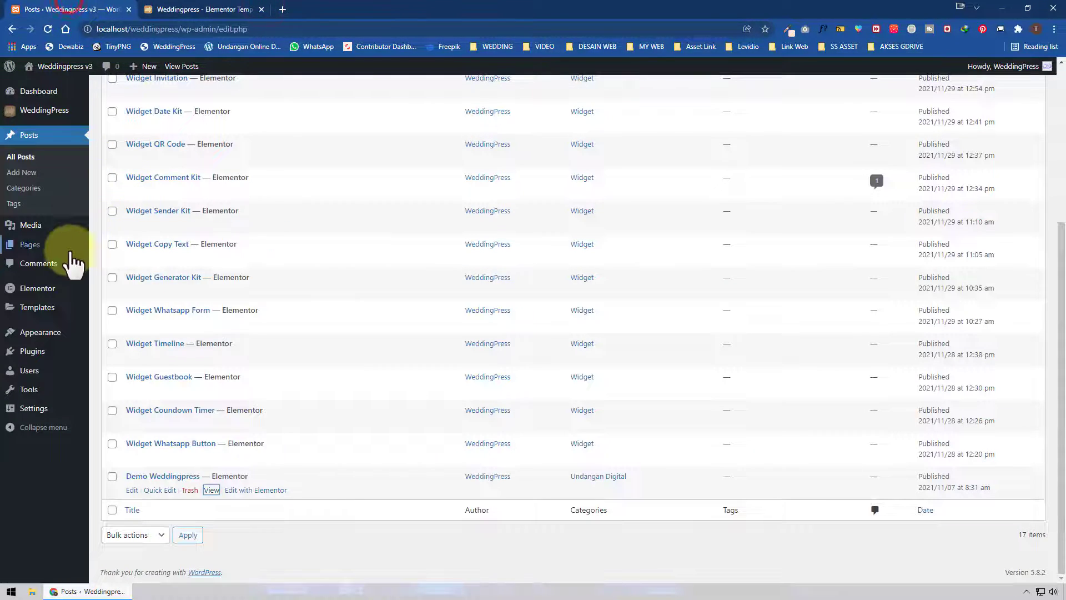
- Review the pages list, the posts list and the post categories
{"action": "left_click", "coordinate": [53, 244]}
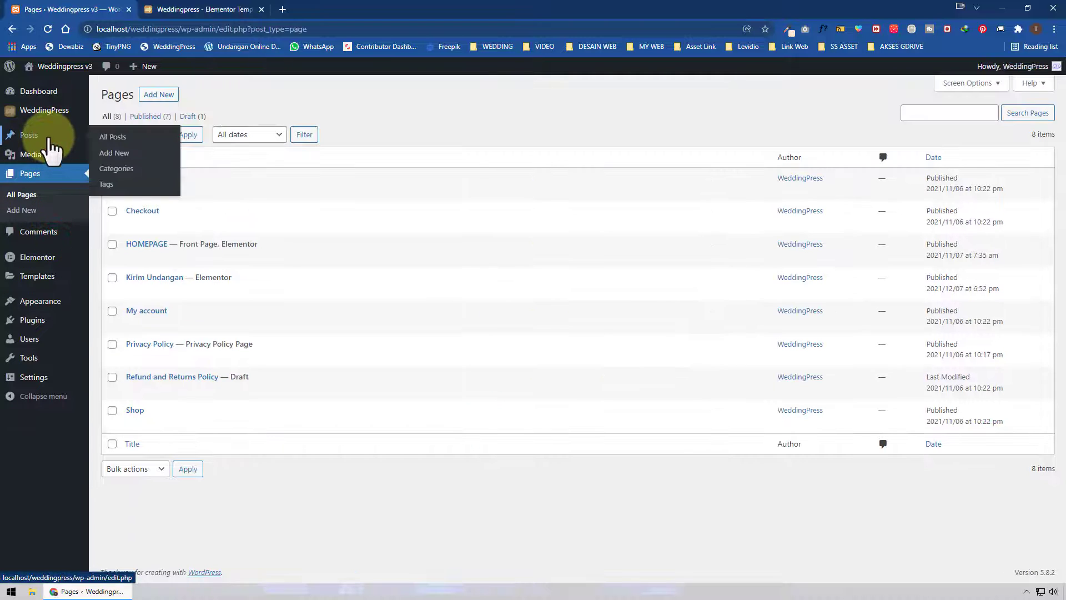
{"action": "left_click", "coordinate": [49, 135]}
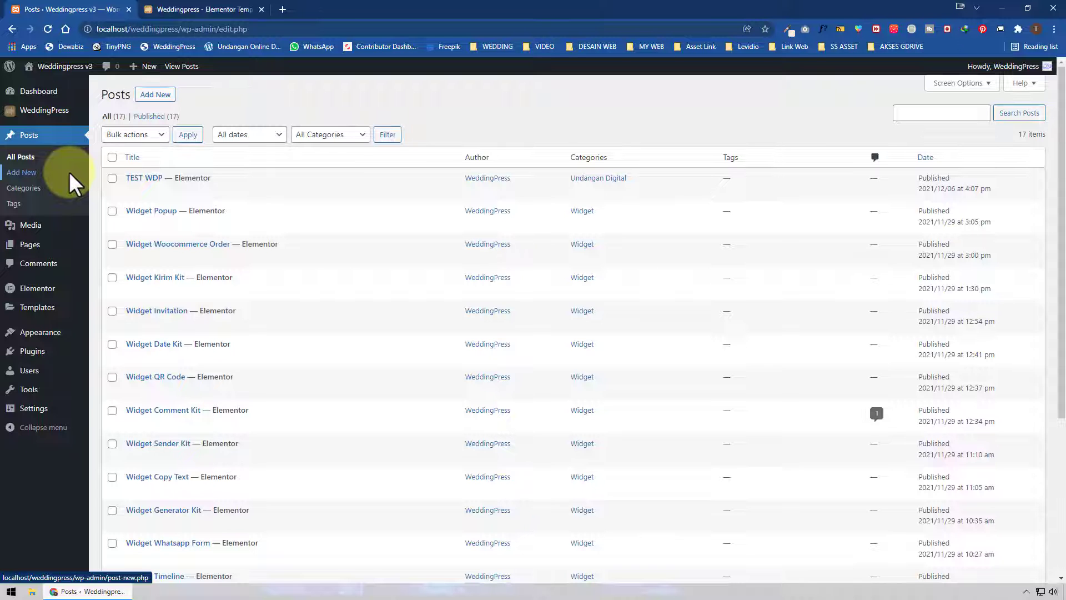
{"action": "left_click", "coordinate": [65, 189]}
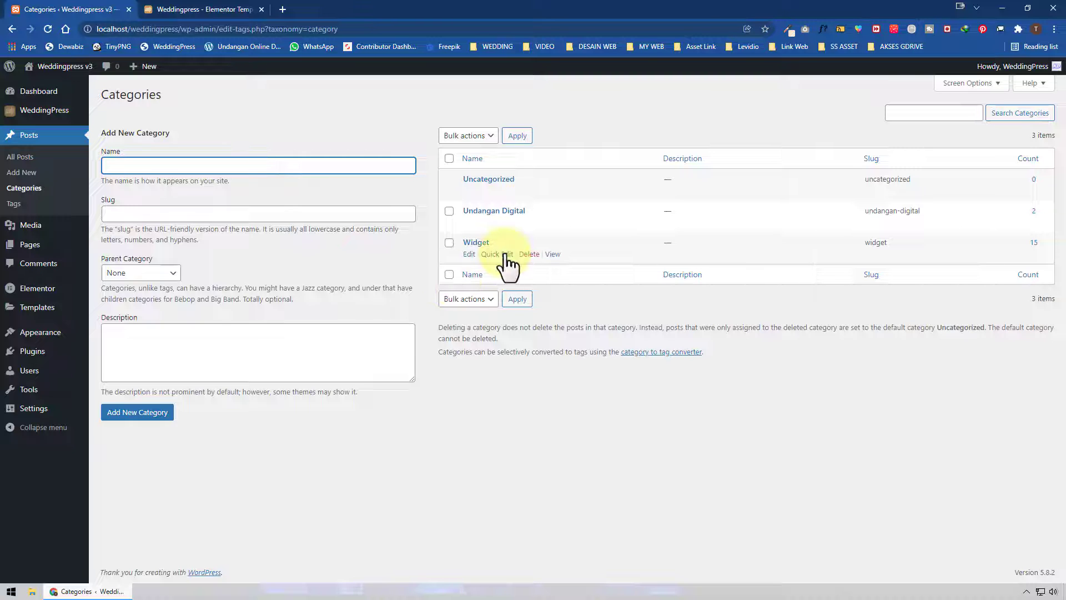
- Create a new post titled "Demo Weddingpress"
{"action": "left_click", "coordinate": [46, 173]}
{"action": "left_click", "coordinate": [183, 119]}
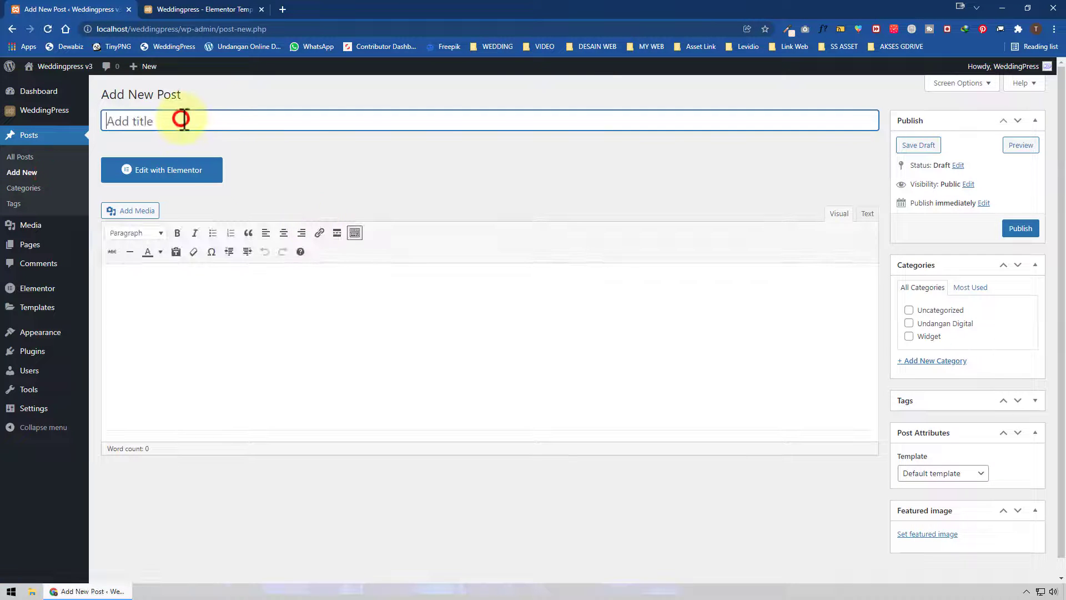
{"action": "type", "text": "Demo"}
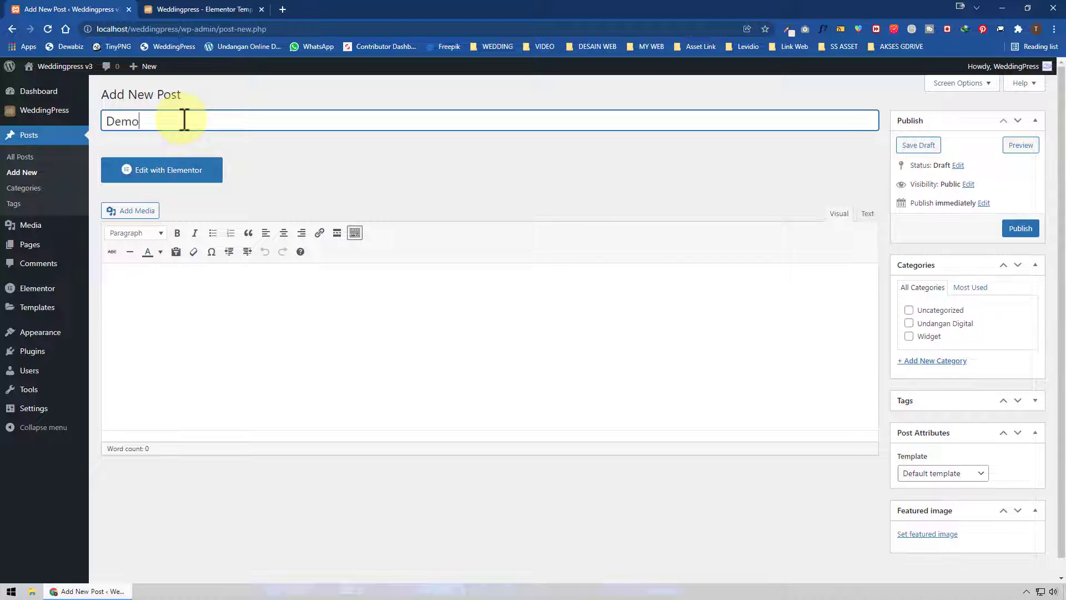
{"action": "type", "text": " Weddingpress"}
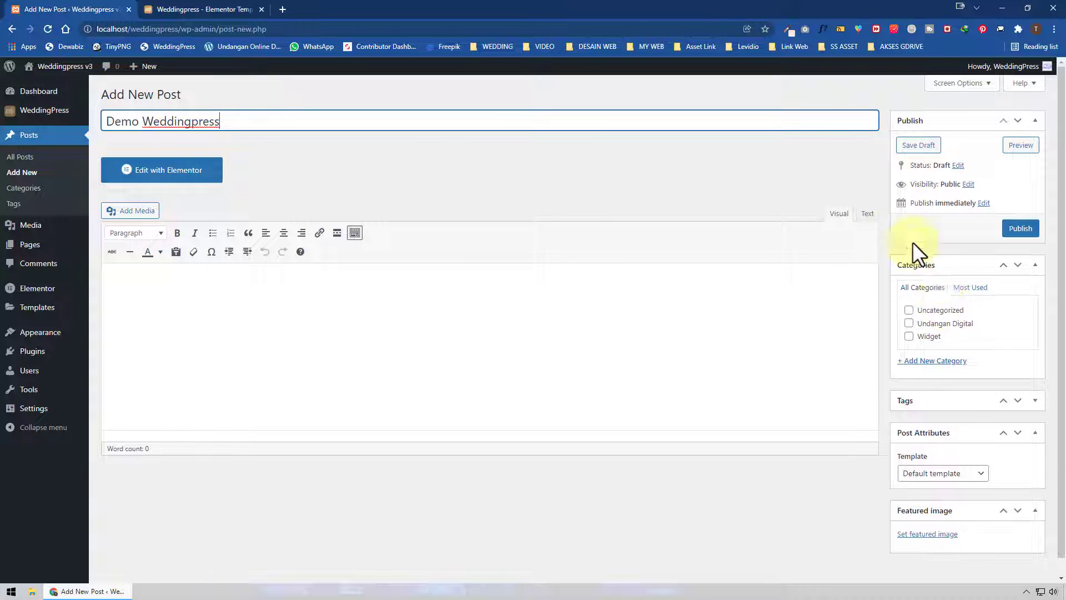
- Assign the post to the Undangan Digital category and set its template to Elementor Canvas
{"action": "left_click", "coordinate": [930, 324]}
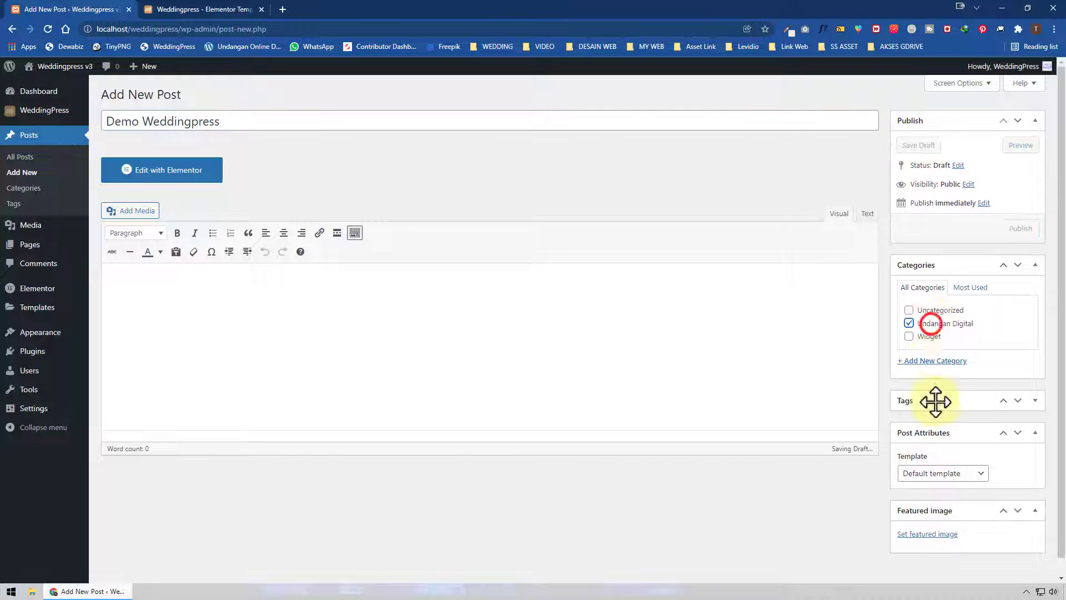
{"action": "left_click", "coordinate": [945, 473]}
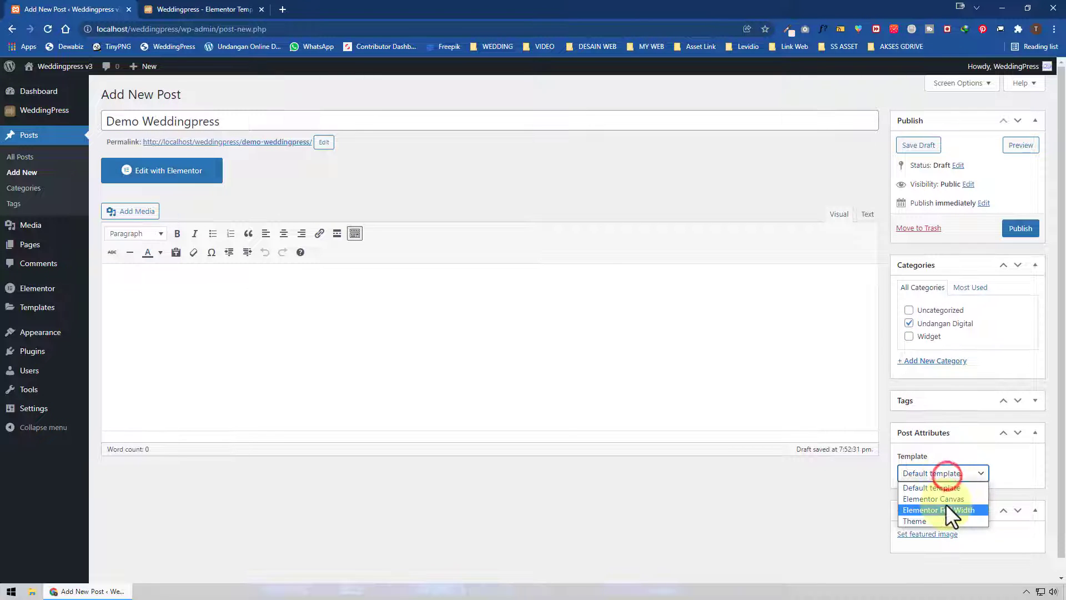
{"action": "left_click", "coordinate": [947, 498]}
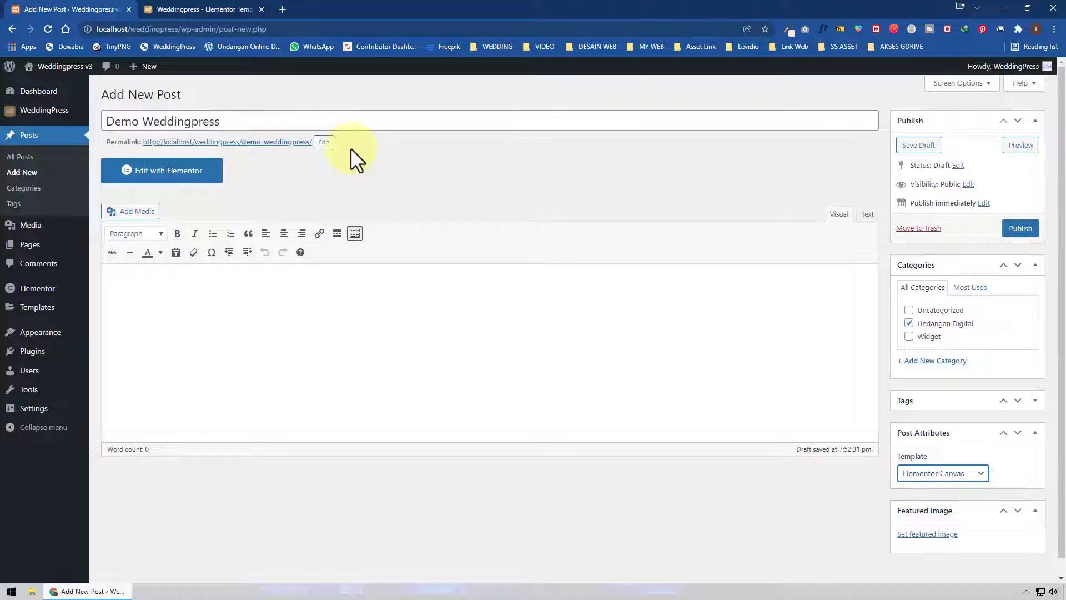
- Try to shorten the post's permalink slug to "demo"
{"action": "left_click", "coordinate": [326, 145]}
{"action": "double_click", "coordinate": [292, 149]}
{"action": "key", "text": "BackSpace"}
{"action": "key", "text": "BackSpace"}
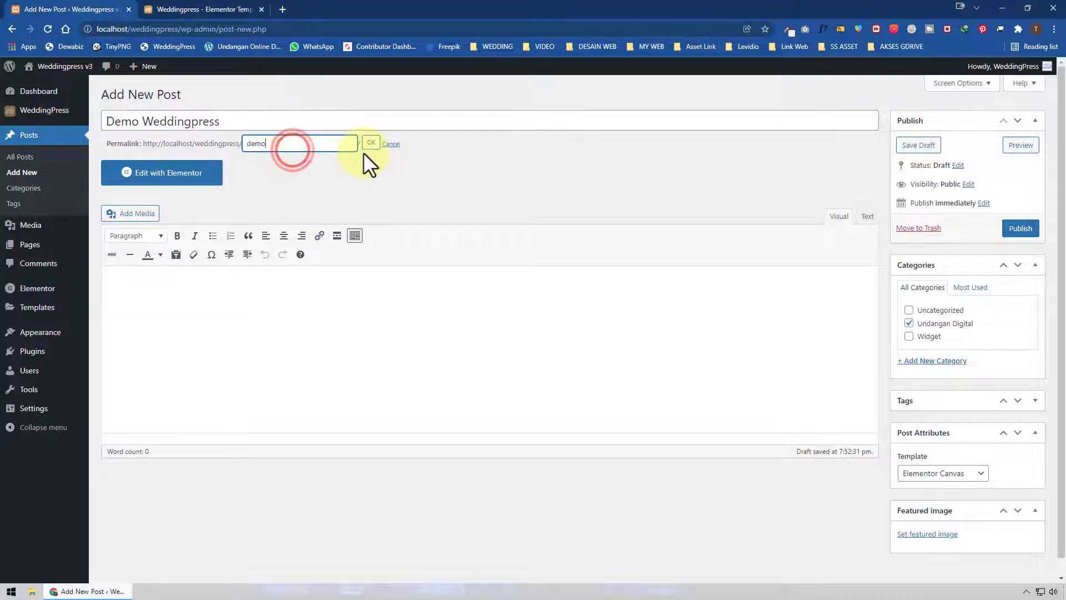
{"action": "left_click", "coordinate": [370, 143]}
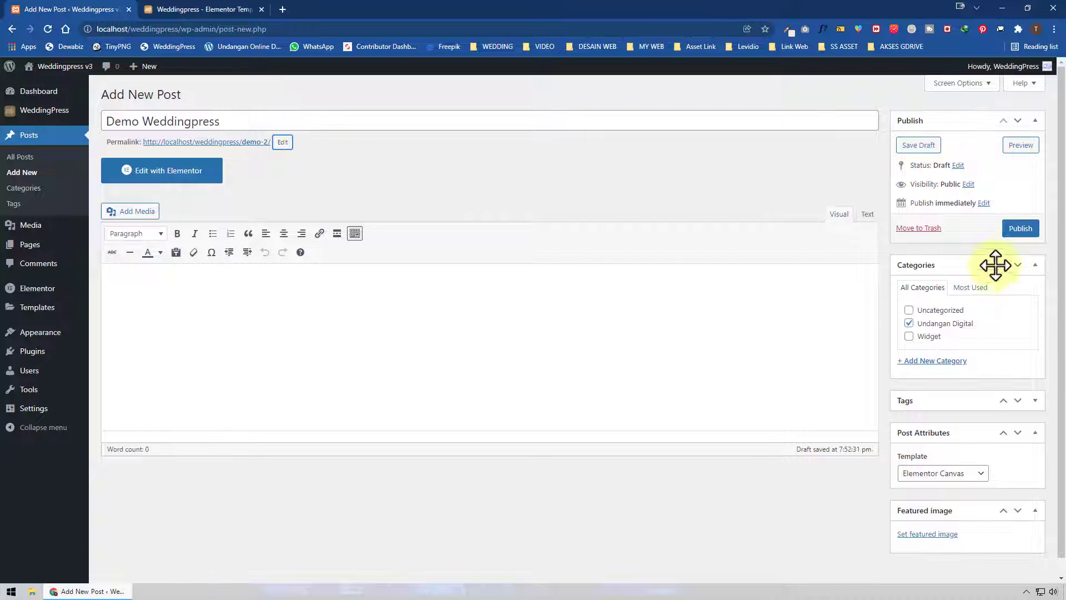
- Set the post's permalink slug to "demoundangan"
{"action": "left_click", "coordinate": [282, 142]}
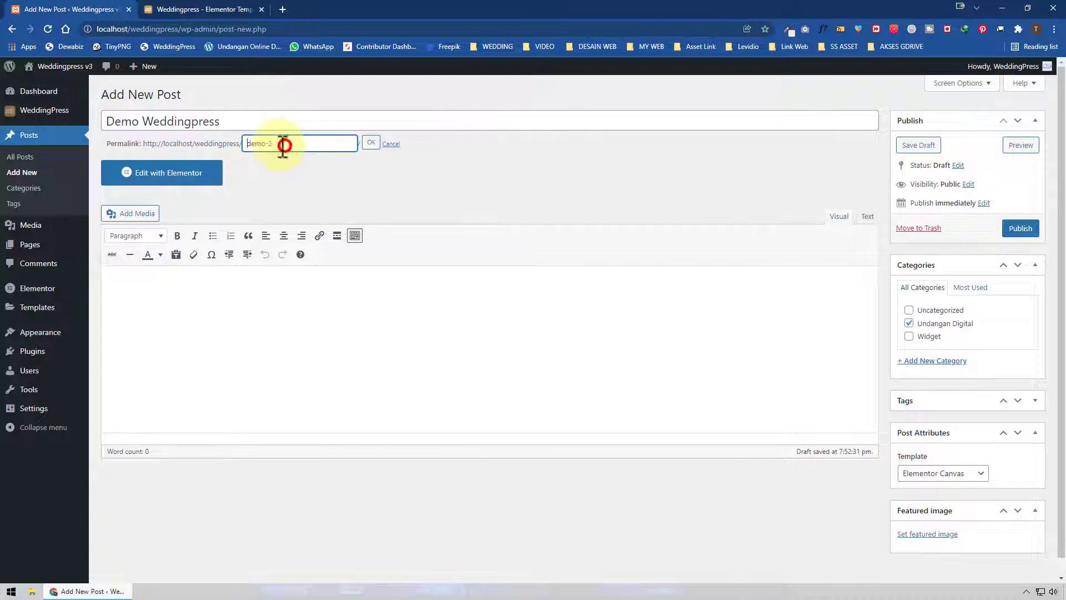
{"action": "key", "text": "BackSpace"}
{"action": "key", "text": "BackSpace"}
{"action": "type", "text": "undanga"}
{"action": "left_click", "coordinate": [371, 142]}
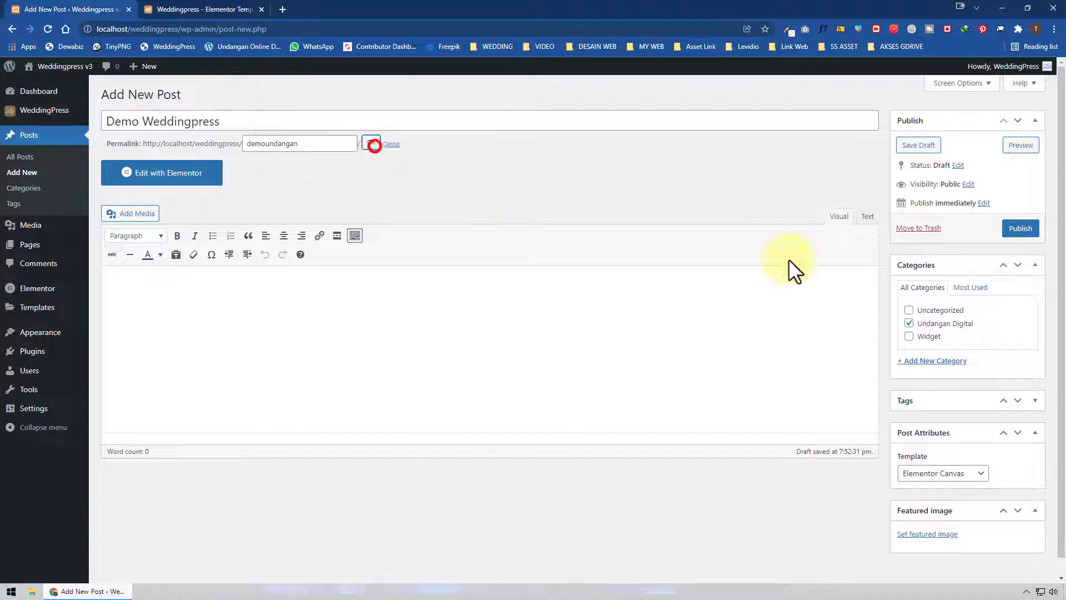
- Publish the post and open it in the Elementor editor
{"action": "left_click", "coordinate": [1021, 228]}
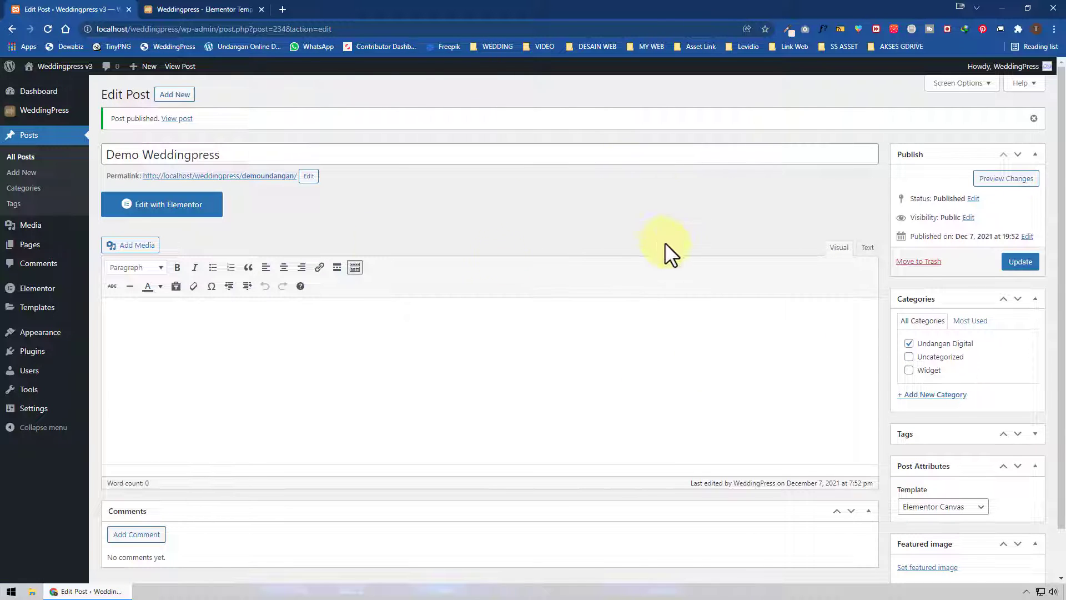
{"action": "left_click", "coordinate": [174, 204]}
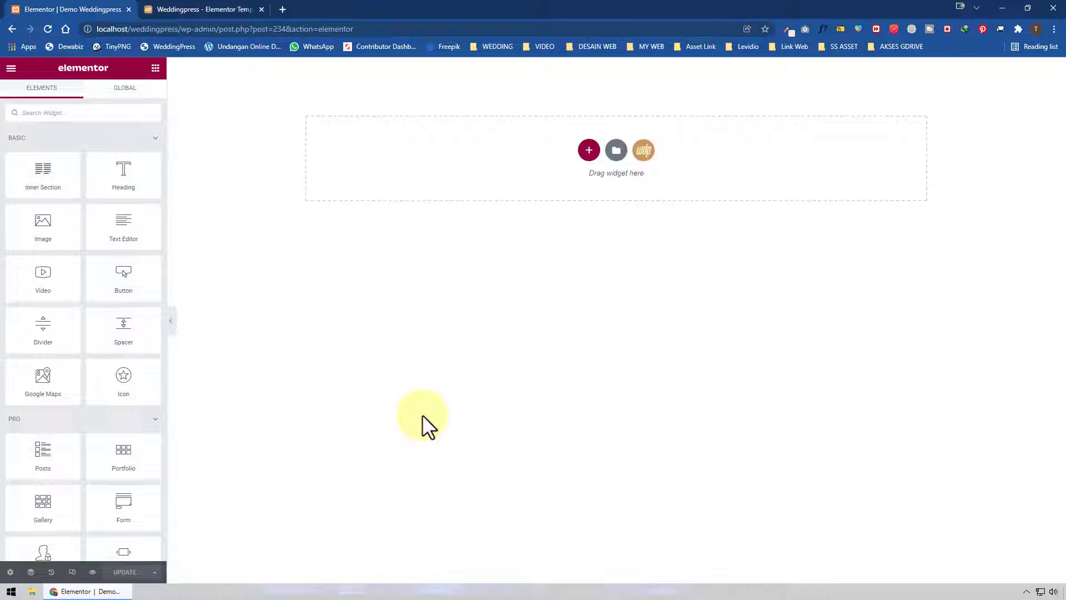
- Open the WeddingPress template library and browse the Cover, Lainnya, Sales Page, WDP Update and WDP V1 categories, ending on All
{"action": "left_click", "coordinate": [646, 158]}
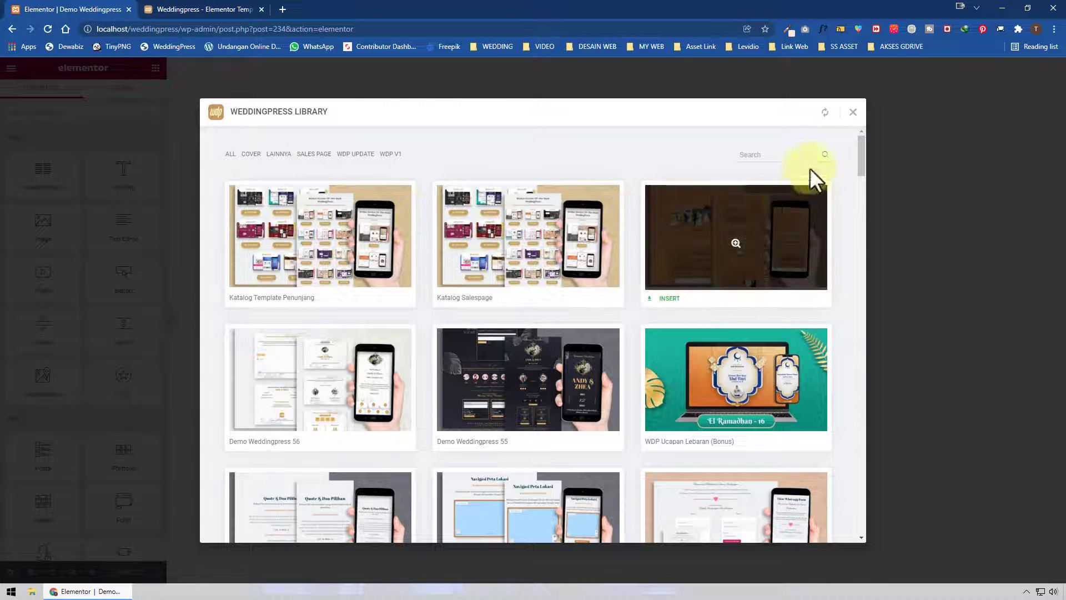
{"action": "left_click_drag", "start_coordinate": [859, 150], "coordinate": [900, 123]}
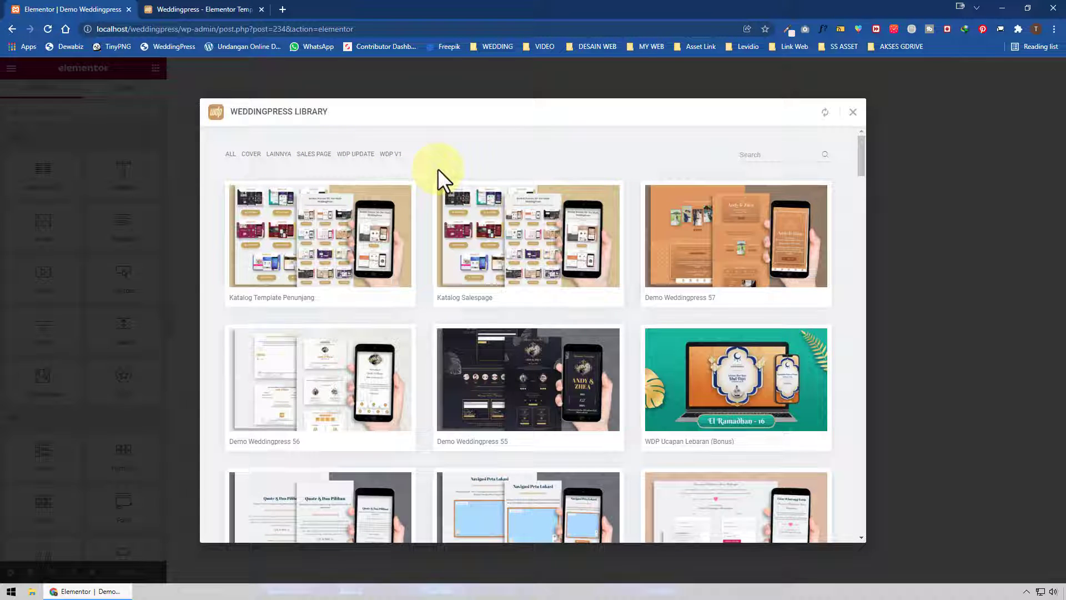
{"action": "left_click", "coordinate": [247, 156]}
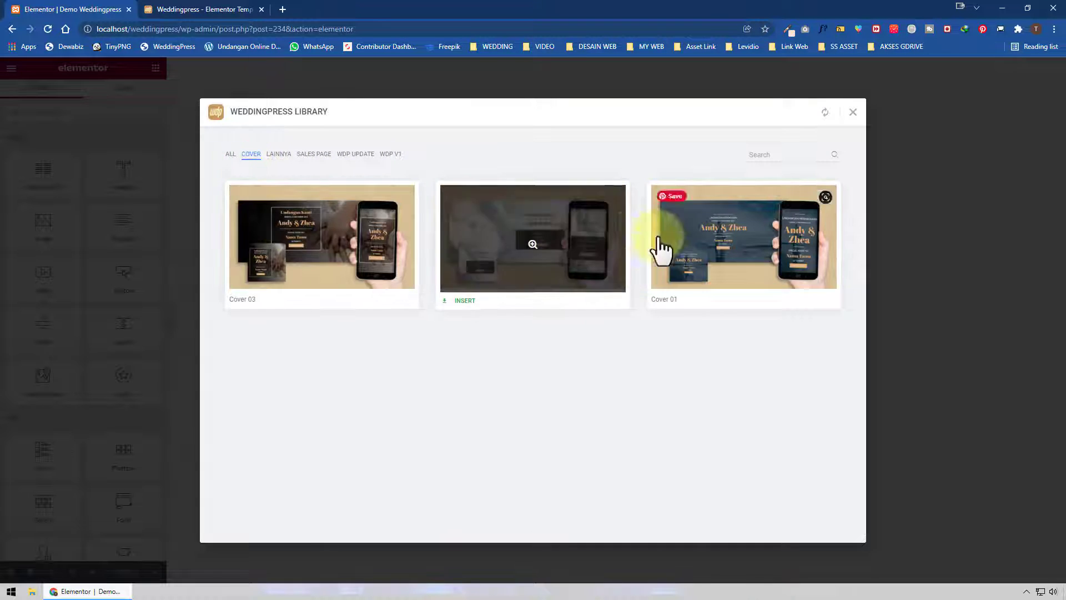
{"action": "left_click", "coordinate": [281, 156]}
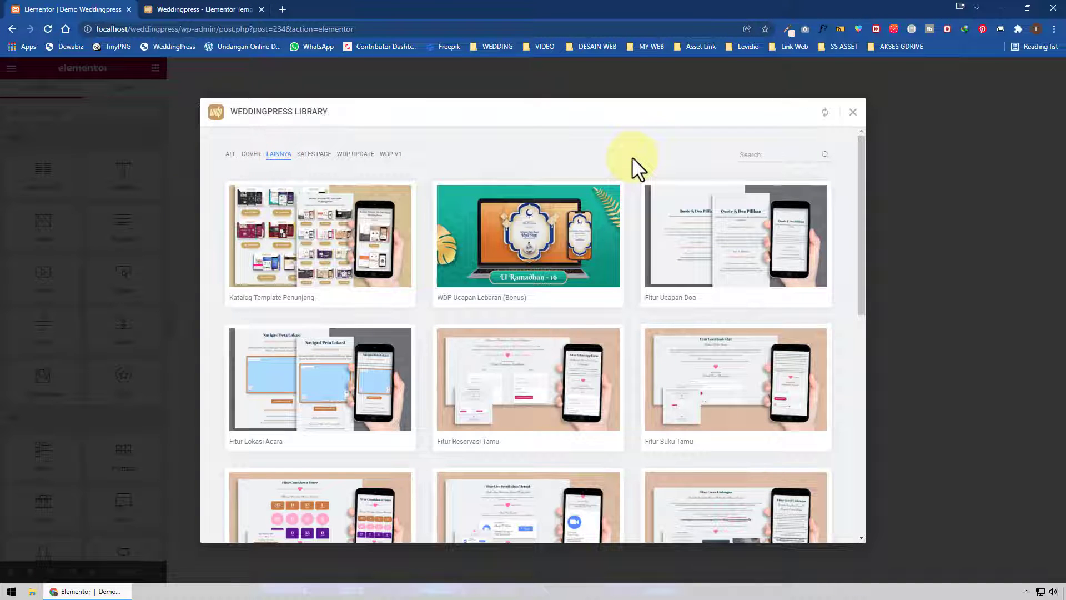
{"action": "left_click", "coordinate": [315, 156]}
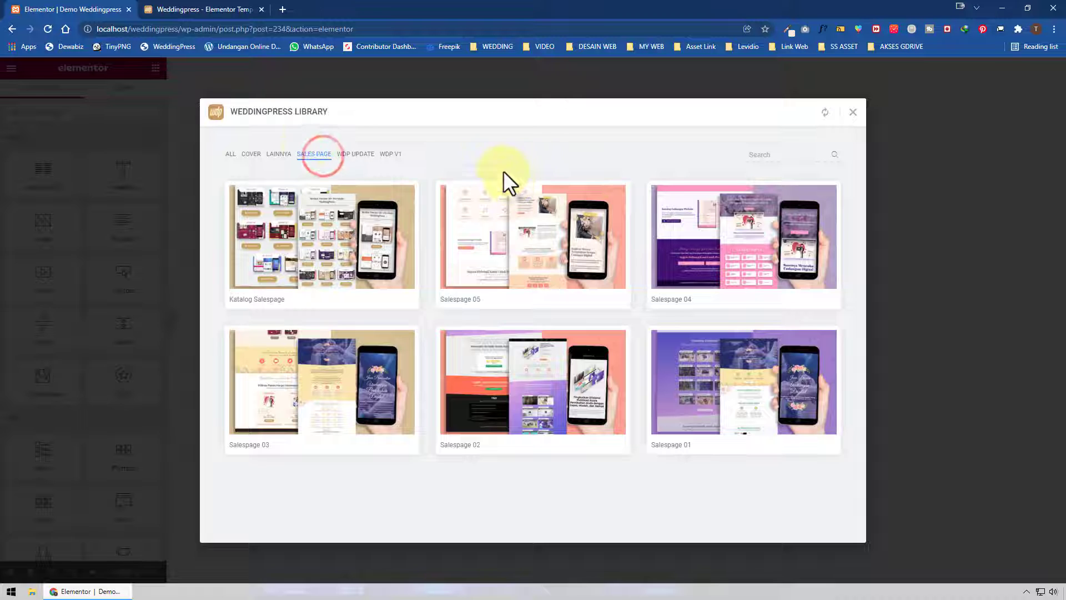
{"action": "left_click", "coordinate": [354, 154]}
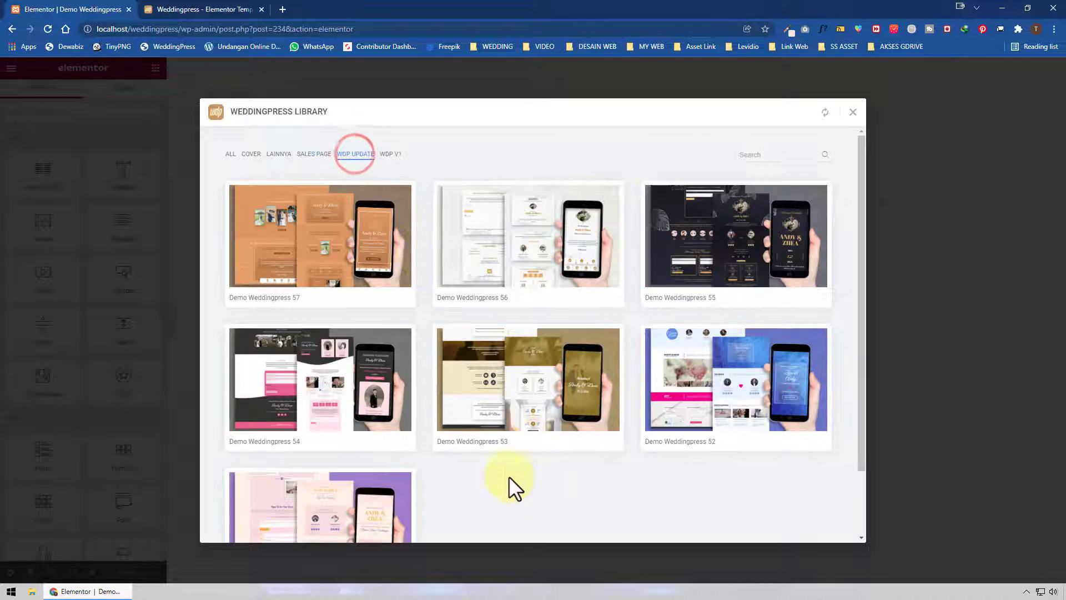
{"action": "left_click", "coordinate": [387, 155]}
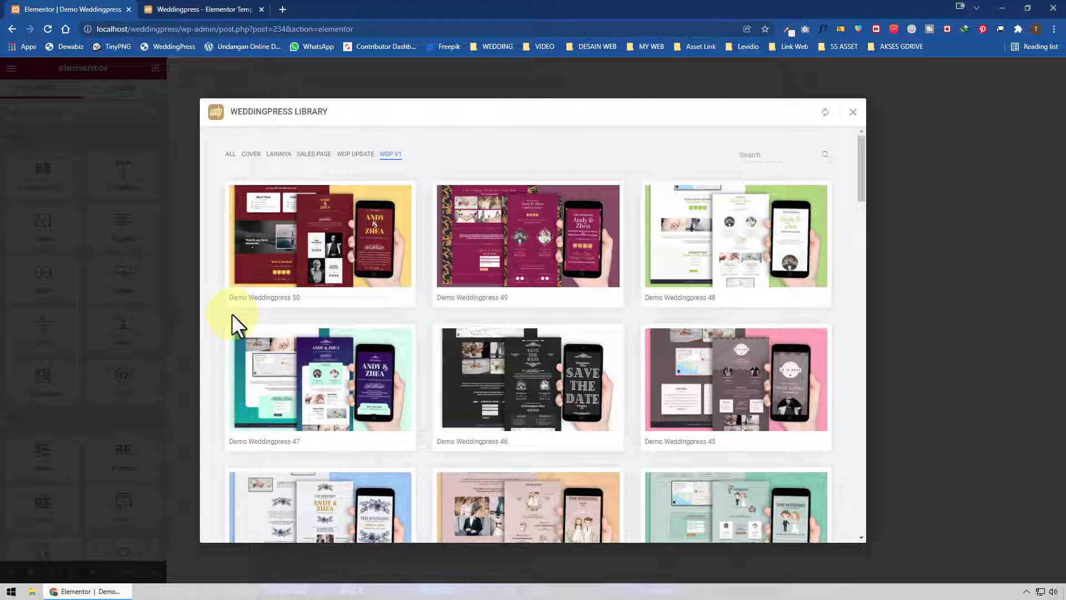
{"action": "left_click", "coordinate": [231, 154]}
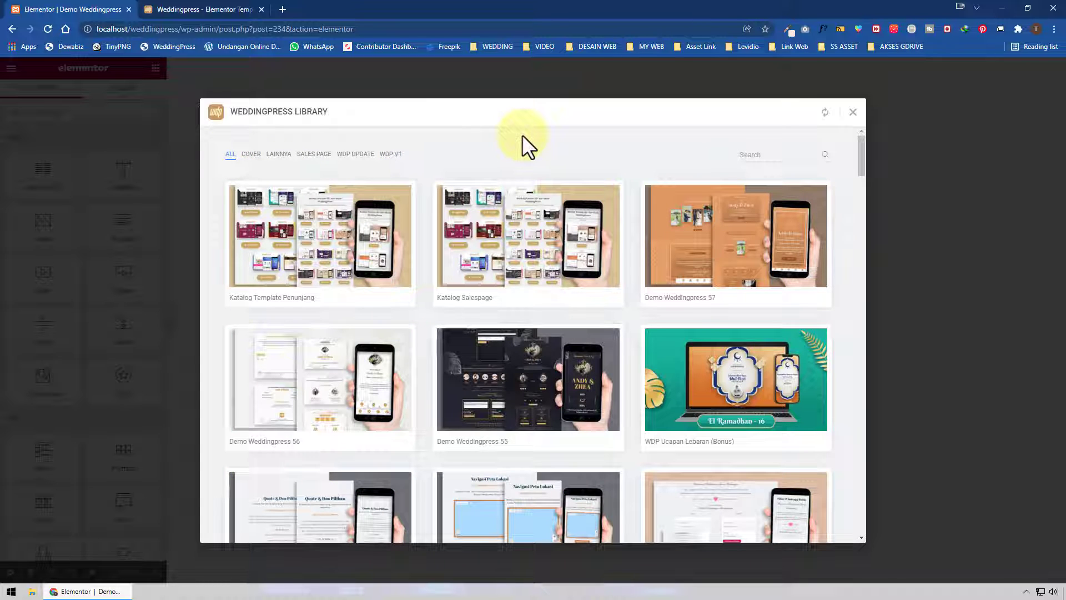
- Preview the Demo Weddingpress 57 template, check its Mempelai, Event, Gallery, Wishes and Home sections, and return to the library
{"action": "mouse_move", "coordinate": [738, 255]}
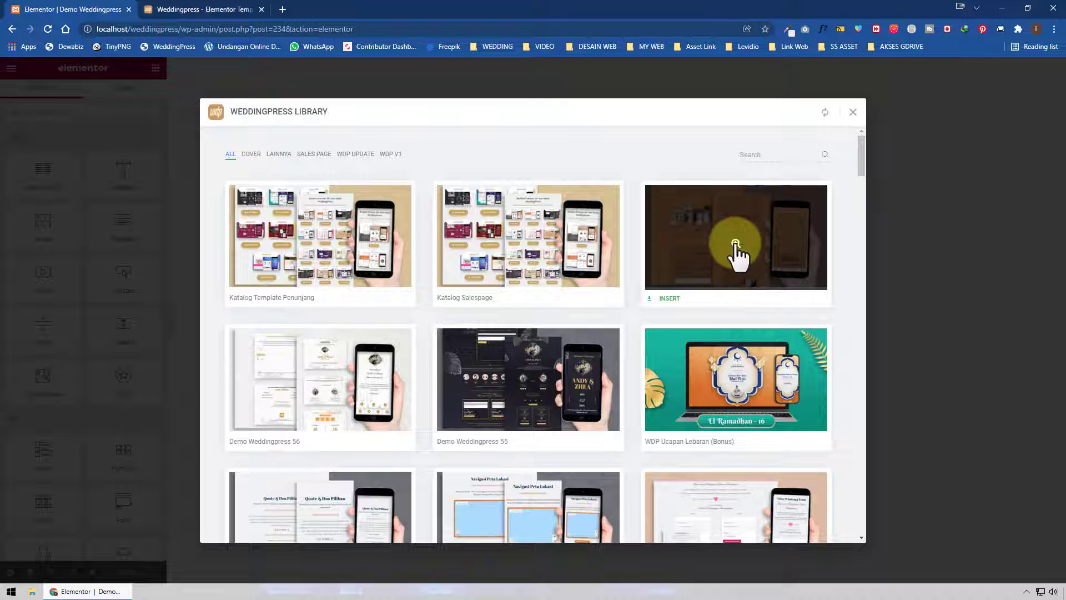
{"action": "left_click", "coordinate": [735, 244]}
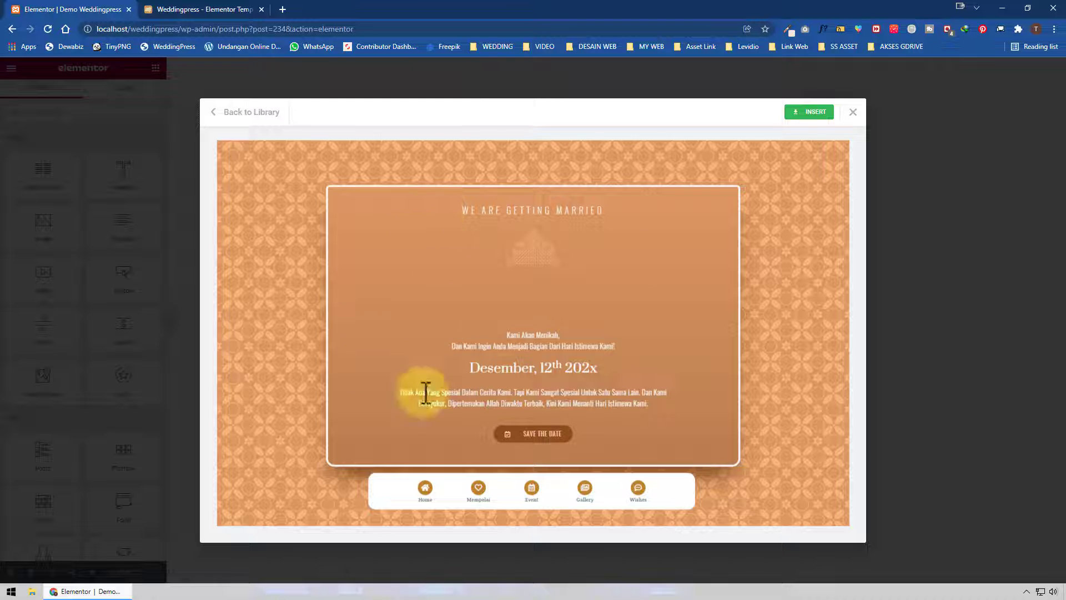
{"action": "left_click", "coordinate": [485, 488]}
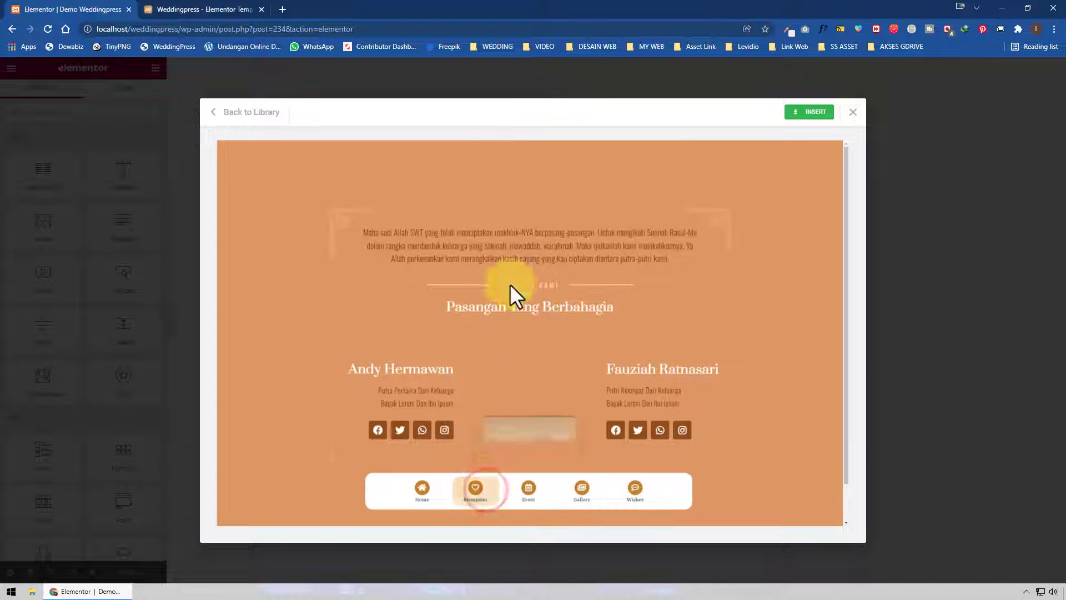
{"action": "left_click", "coordinate": [537, 487]}
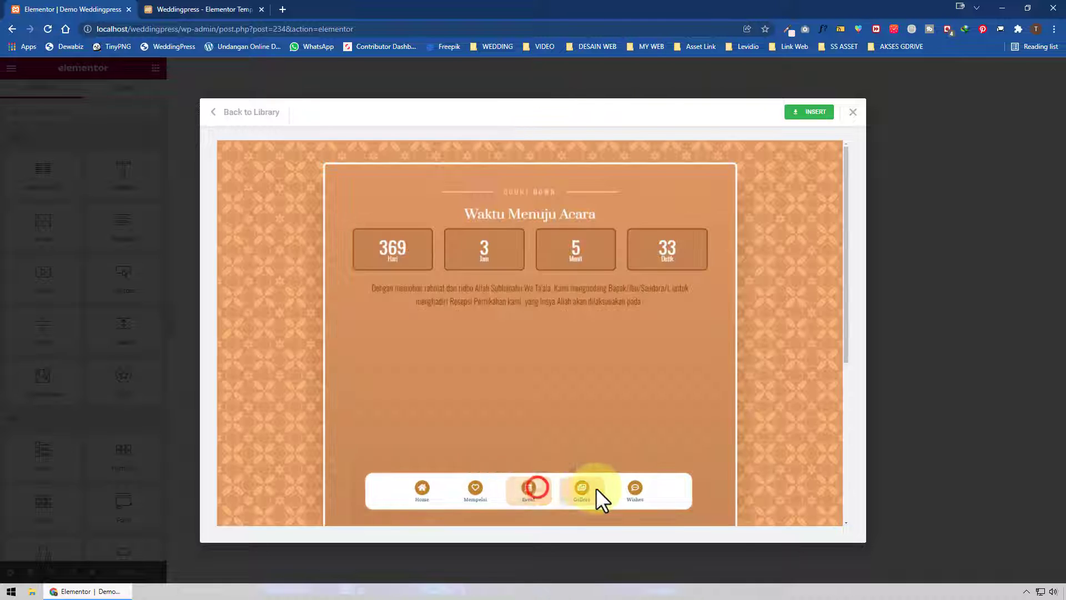
{"action": "scroll", "coordinate": [621, 375], "scroll_direction": "down", "scroll_amount": 5}
{"action": "scroll", "coordinate": [555, 367], "scroll_direction": "up", "scroll_amount": 3}
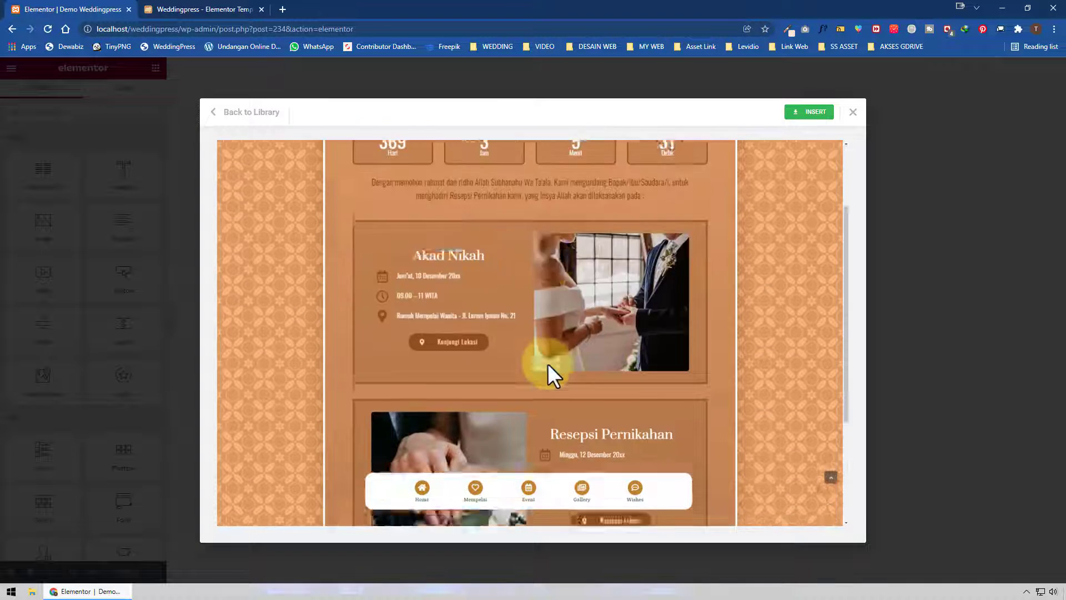
{"action": "scroll", "coordinate": [550, 356], "scroll_direction": "up", "scroll_amount": 2}
{"action": "left_click", "coordinate": [589, 489]}
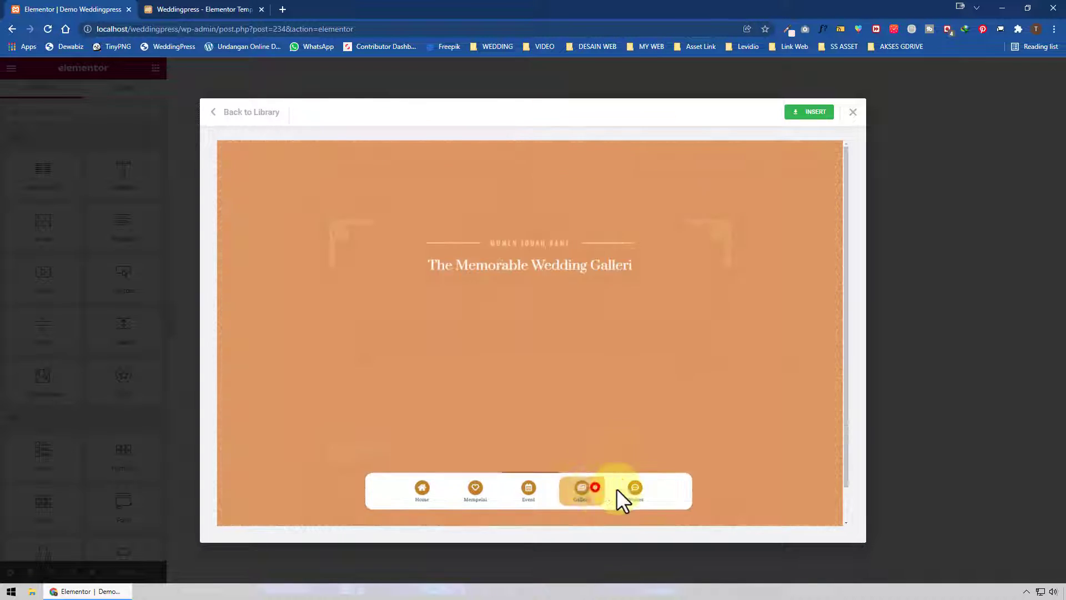
{"action": "left_click", "coordinate": [654, 486]}
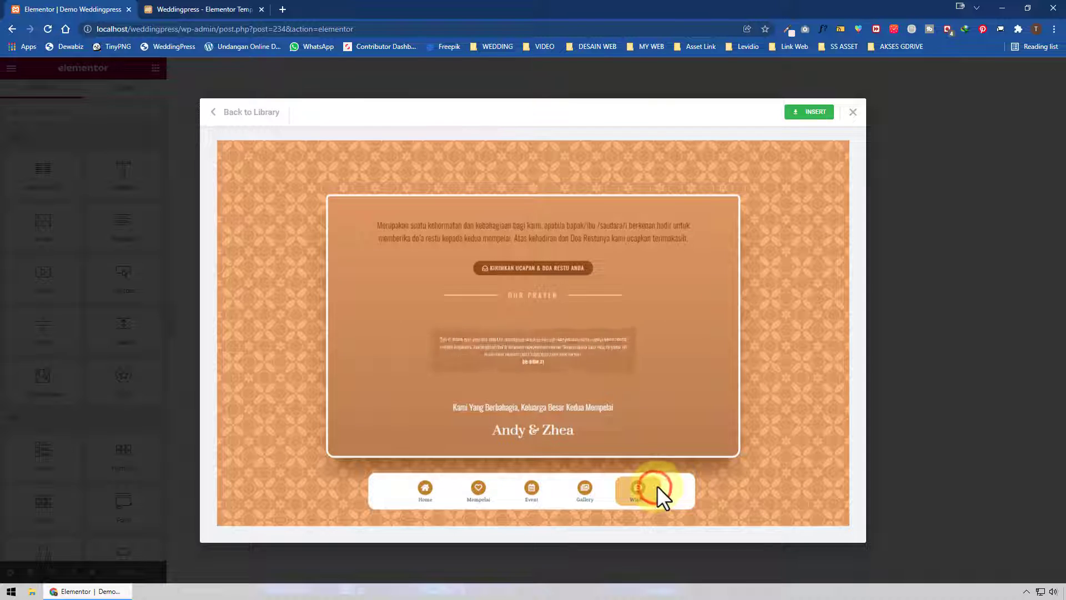
{"action": "left_click", "coordinate": [428, 482]}
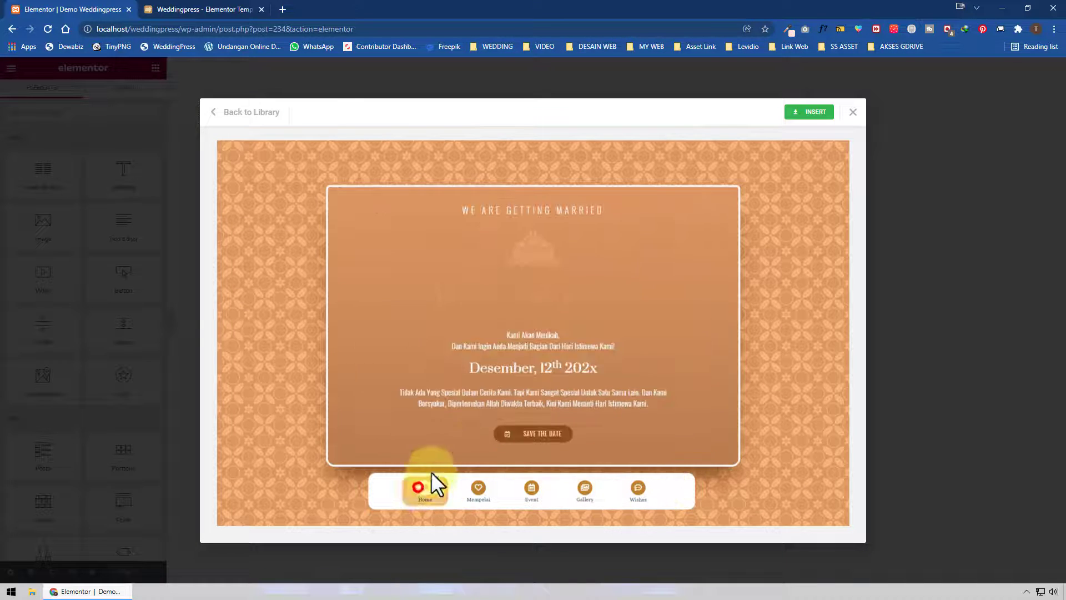
{"action": "left_click", "coordinate": [253, 112]}
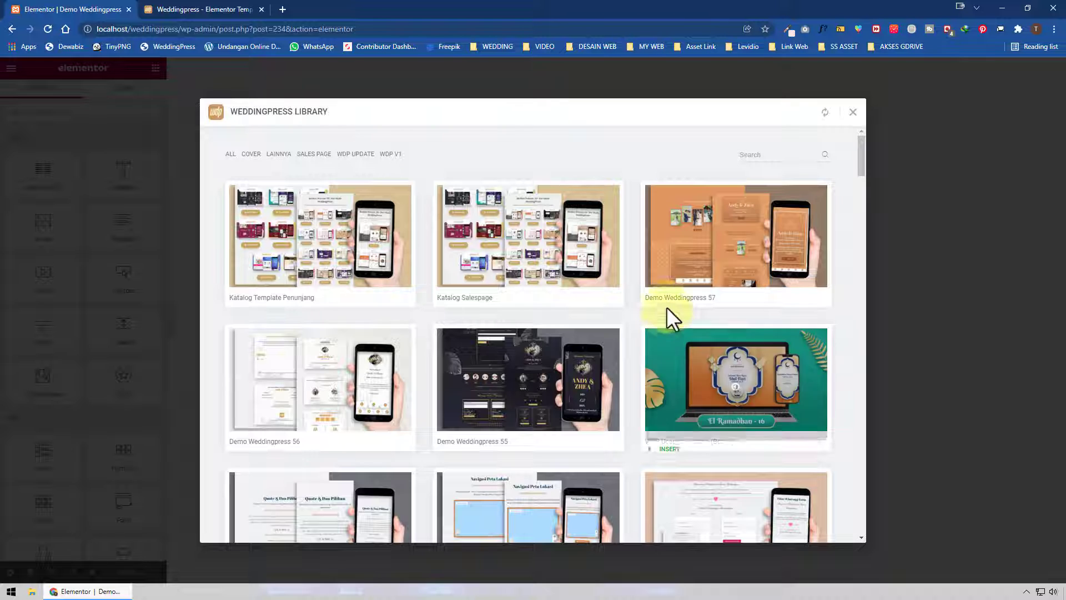
- Refresh the WeddingPress library to load the latest templates
{"action": "mouse_move", "coordinate": [668, 301]}
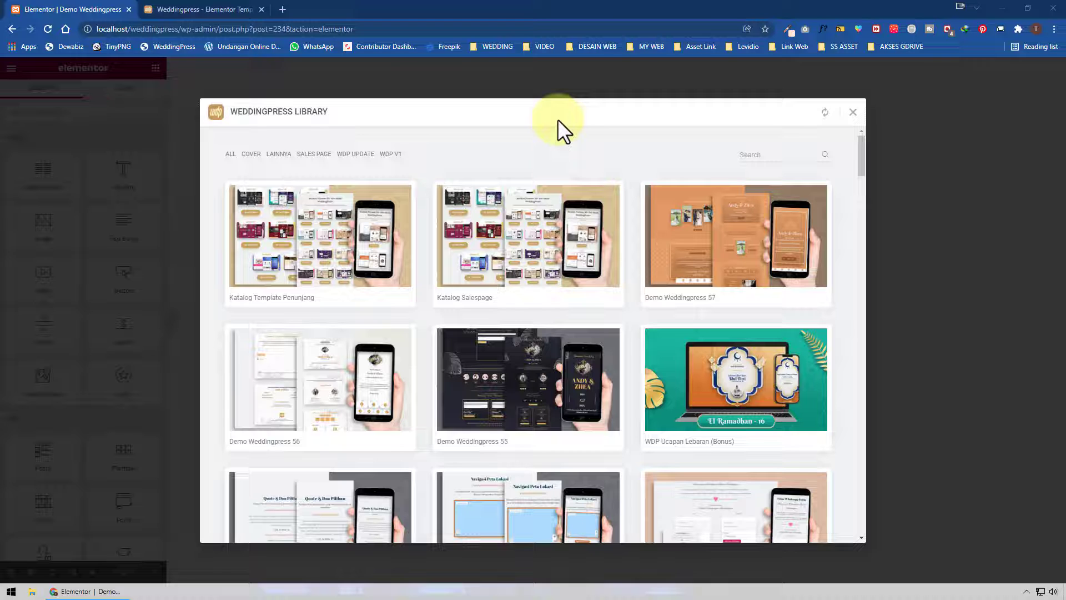
{"action": "left_click", "coordinate": [824, 113]}
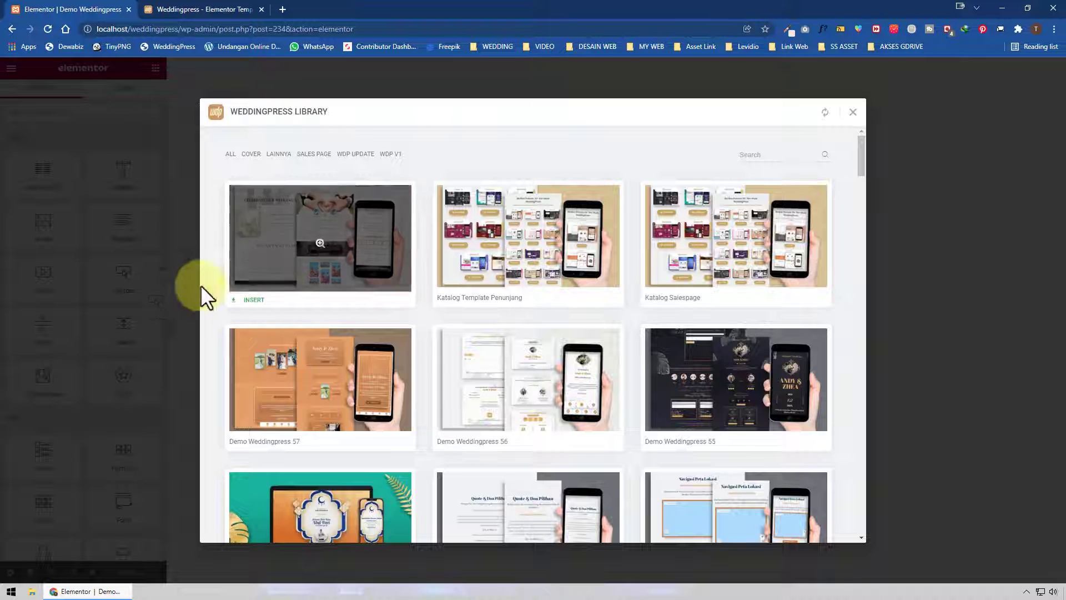
{"action": "left_click", "coordinate": [825, 114]}
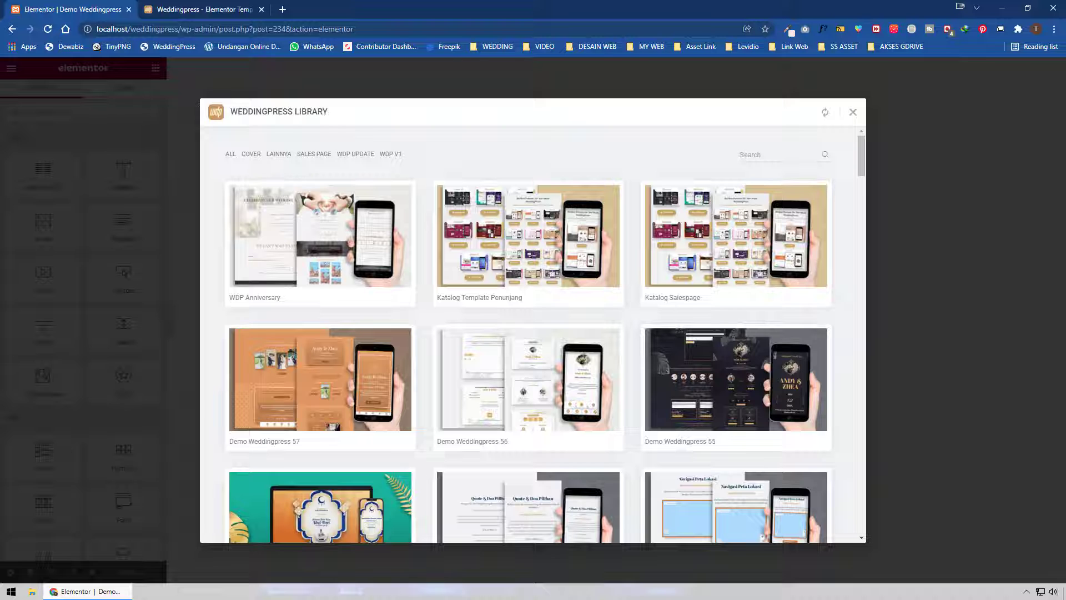
- Insert the Demo Weddingpress 57 template into the post
{"action": "mouse_move", "coordinate": [377, 279]}
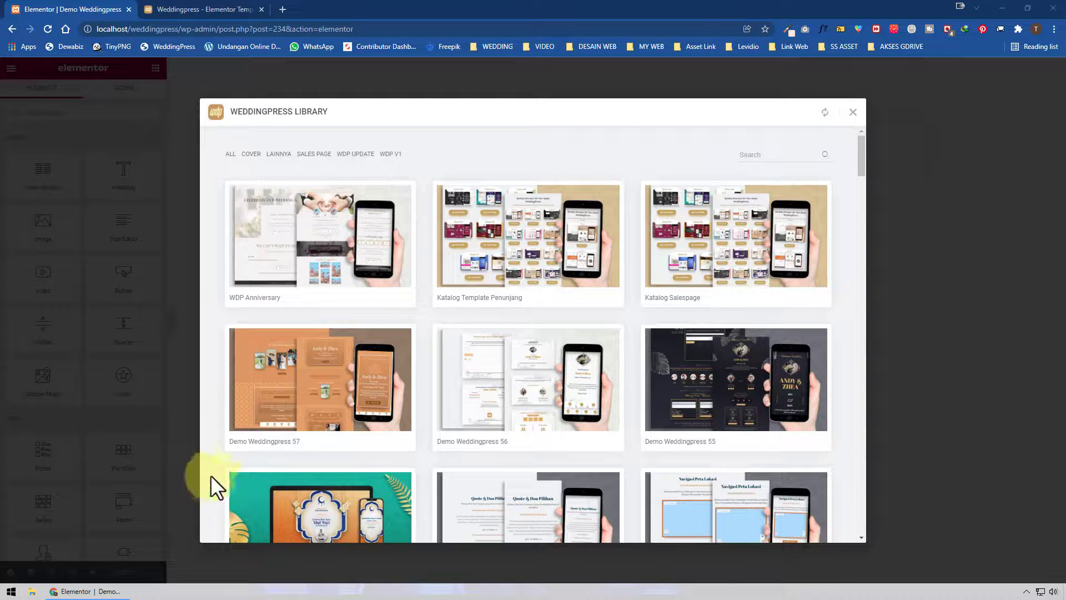
{"action": "mouse_move", "coordinate": [249, 448]}
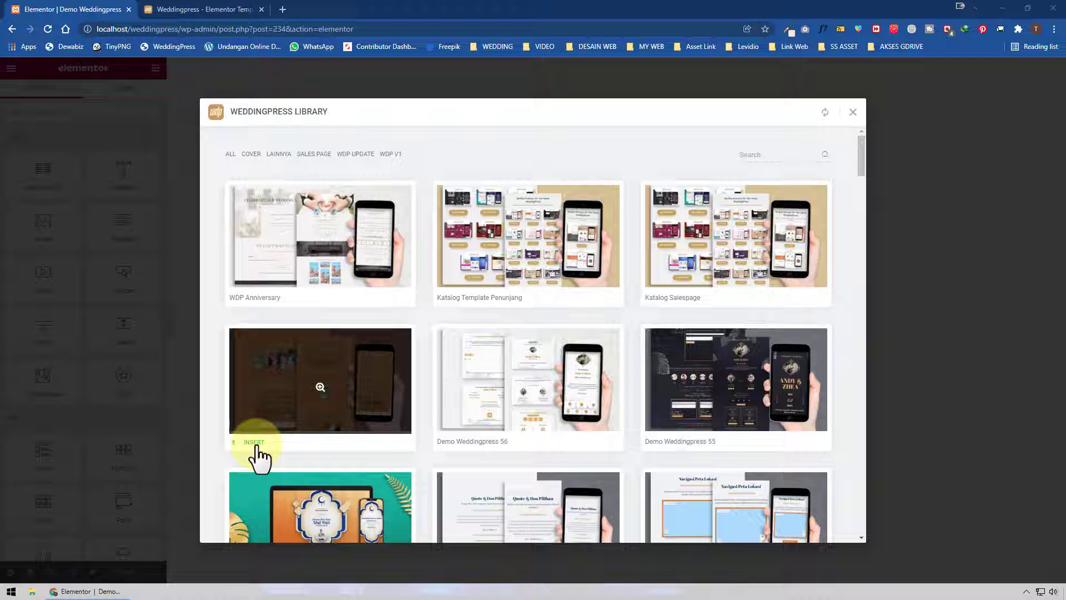
{"action": "left_click", "coordinate": [255, 443]}
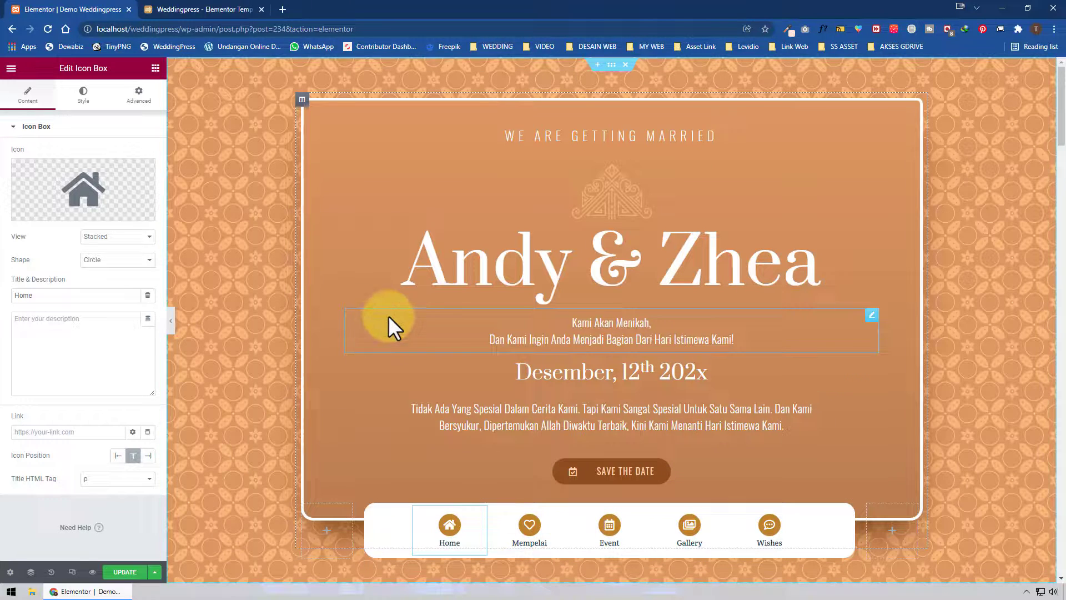
- Look through the inserted invitation from the opening section down to the closing prayer
{"action": "scroll", "coordinate": [388, 315], "scroll_direction": "down", "scroll_amount": 9}
{"action": "scroll", "coordinate": [388, 316], "scroll_direction": "down", "scroll_amount": 10}
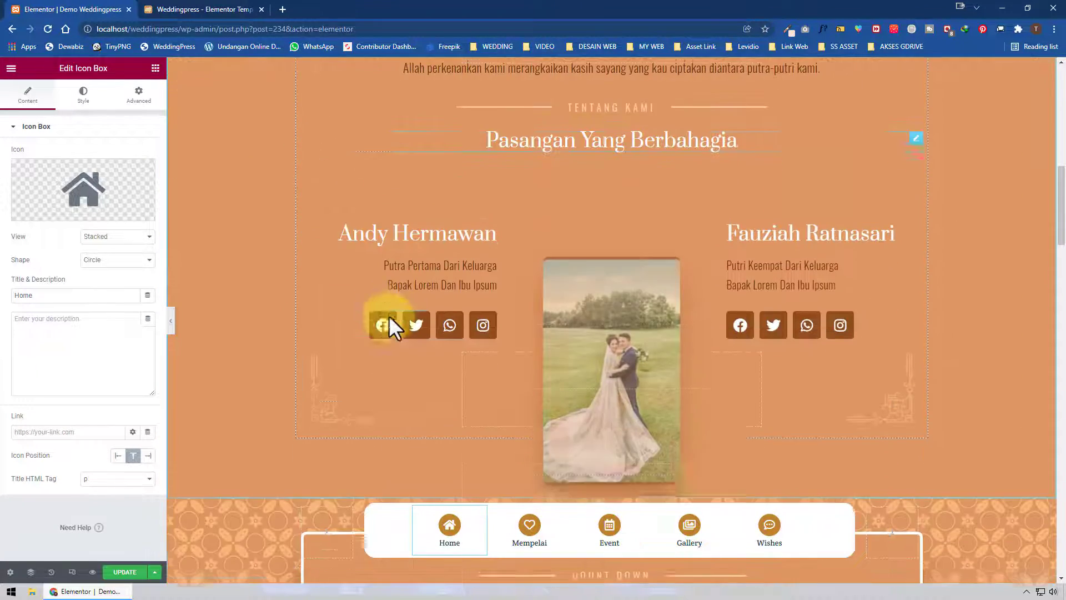
{"action": "scroll", "coordinate": [392, 318], "scroll_direction": "down", "scroll_amount": 10}
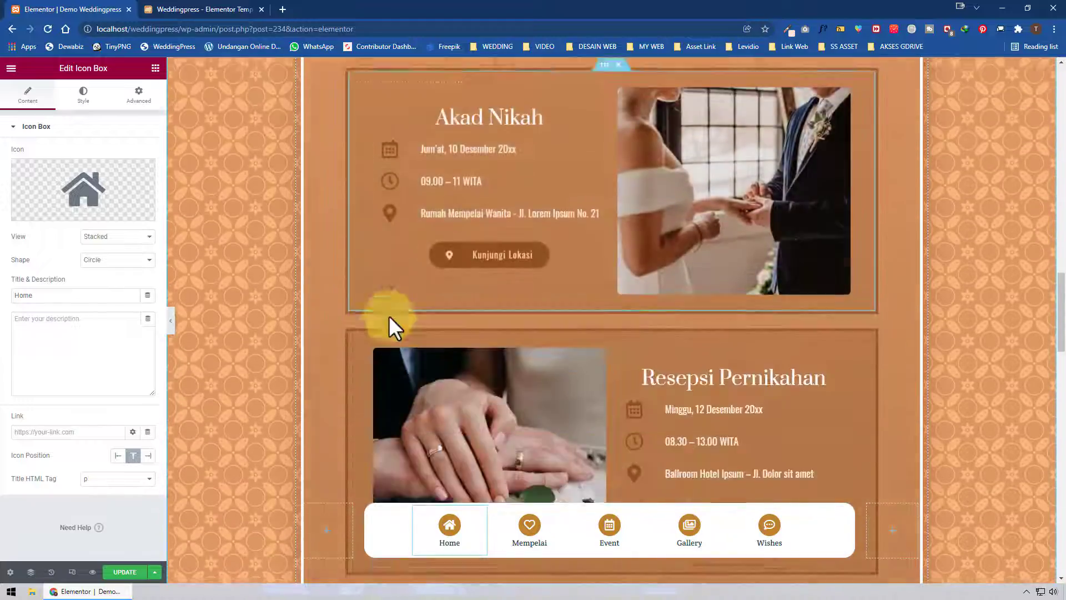
{"action": "scroll", "coordinate": [388, 316], "scroll_direction": "down", "scroll_amount": 10}
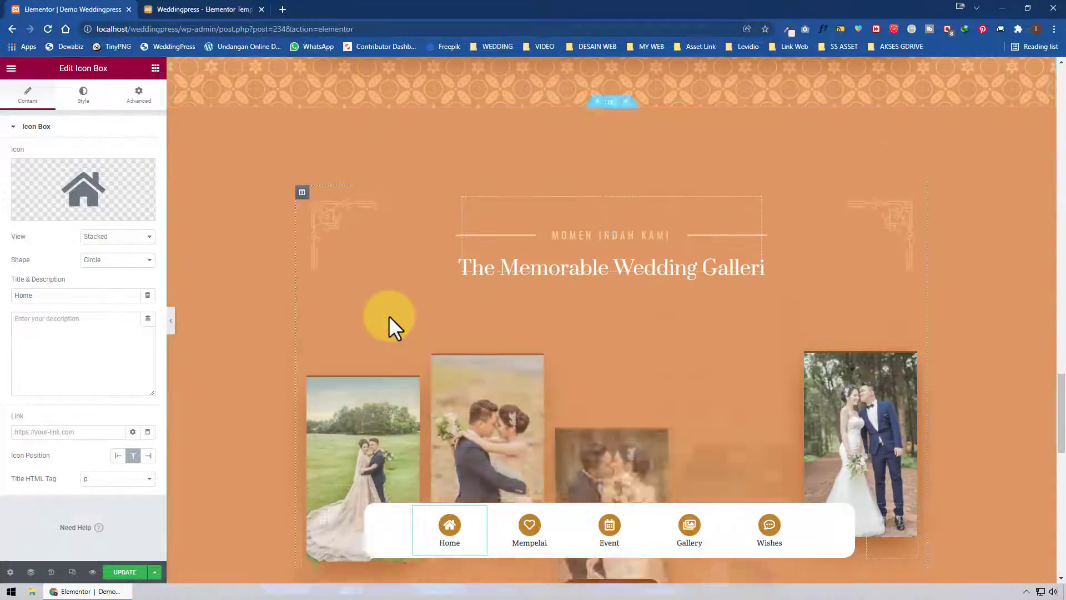
{"action": "scroll", "coordinate": [392, 317], "scroll_direction": "down", "scroll_amount": 5}
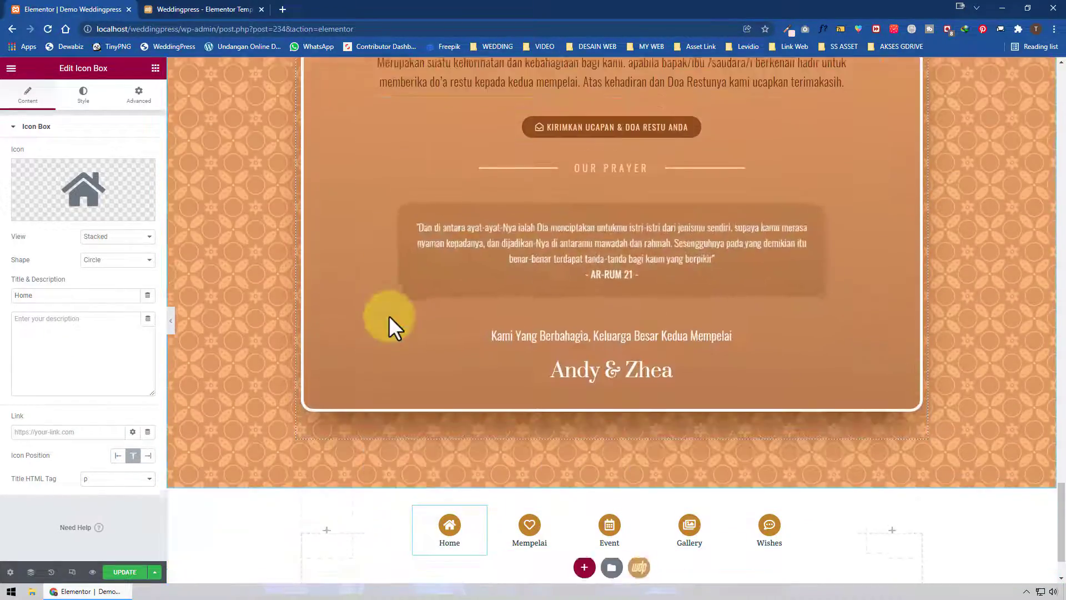
- Hide the editing panel, check the Mempelai, Event, Gallery, Wishes and Home navigation links, and show the panel again
{"action": "left_click", "coordinate": [171, 322]}
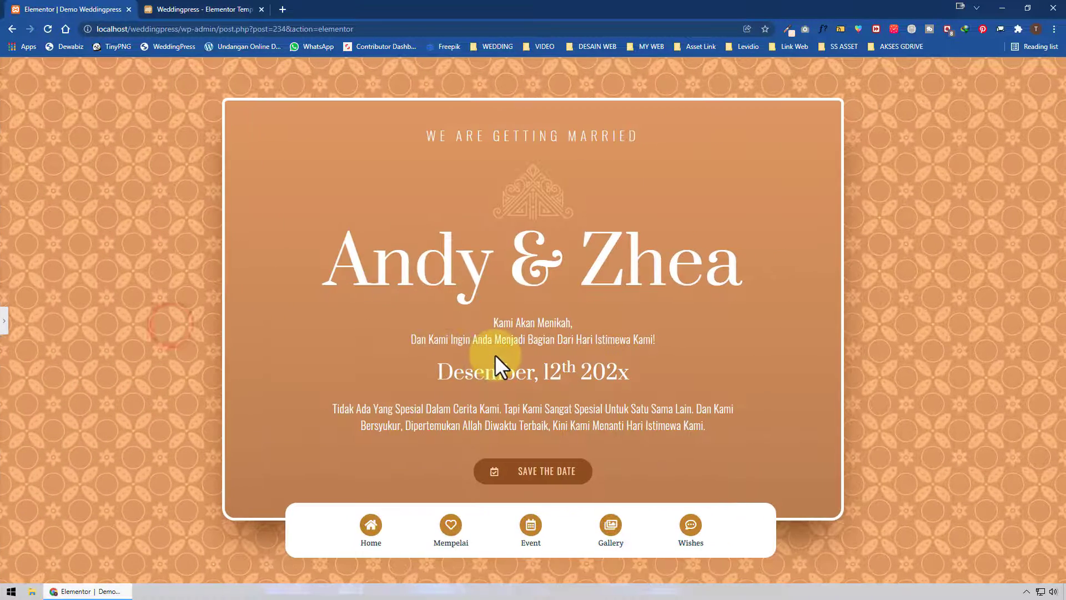
{"action": "left_click", "coordinate": [456, 519]}
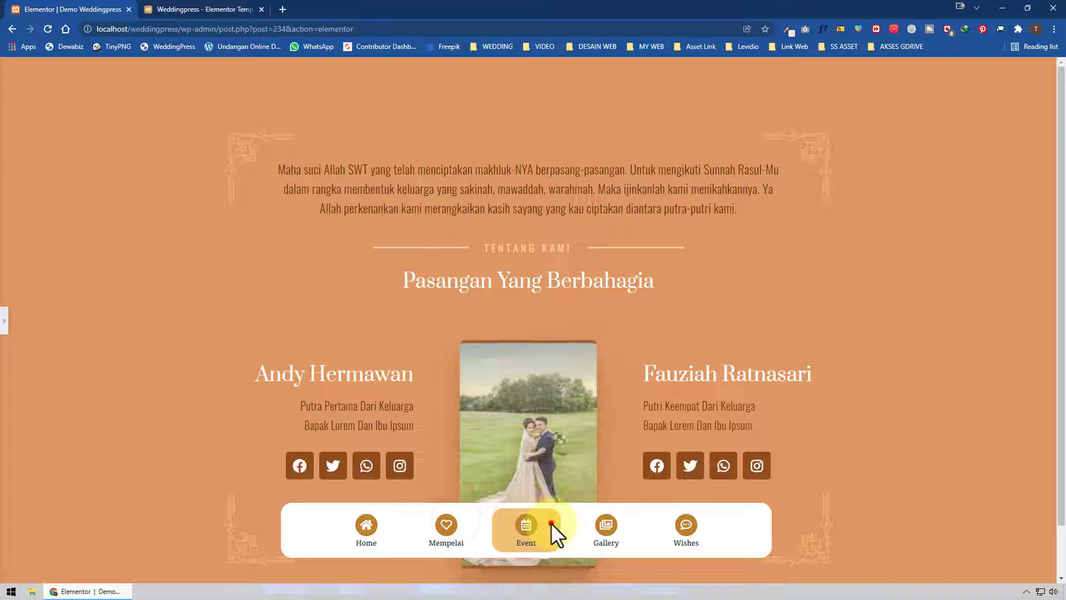
{"action": "left_click", "coordinate": [551, 522]}
{"action": "left_click", "coordinate": [622, 522]}
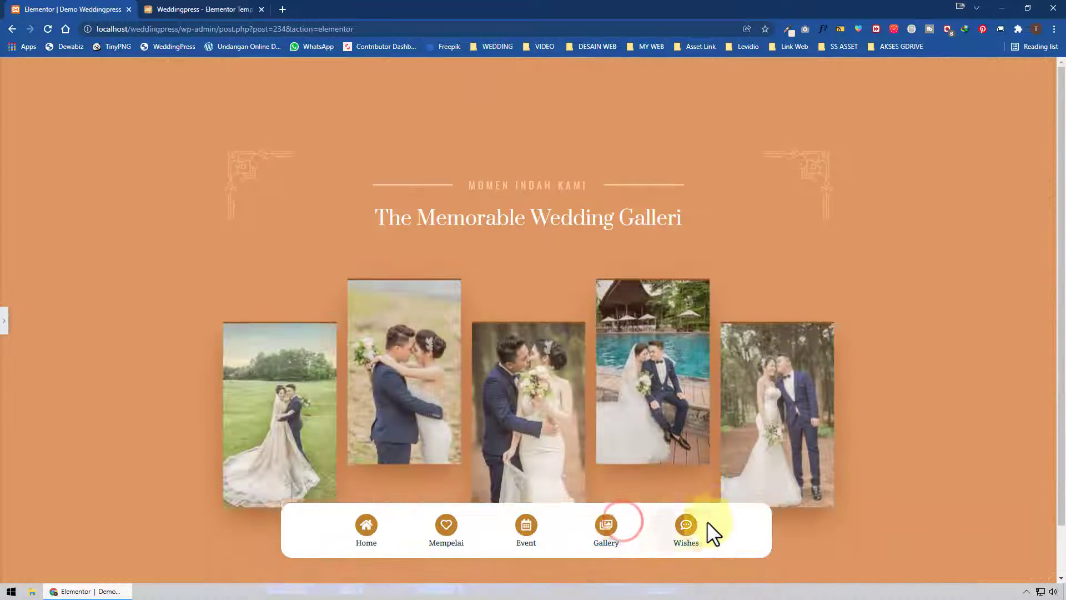
{"action": "left_click", "coordinate": [698, 525]}
{"action": "left_click", "coordinate": [370, 527]}
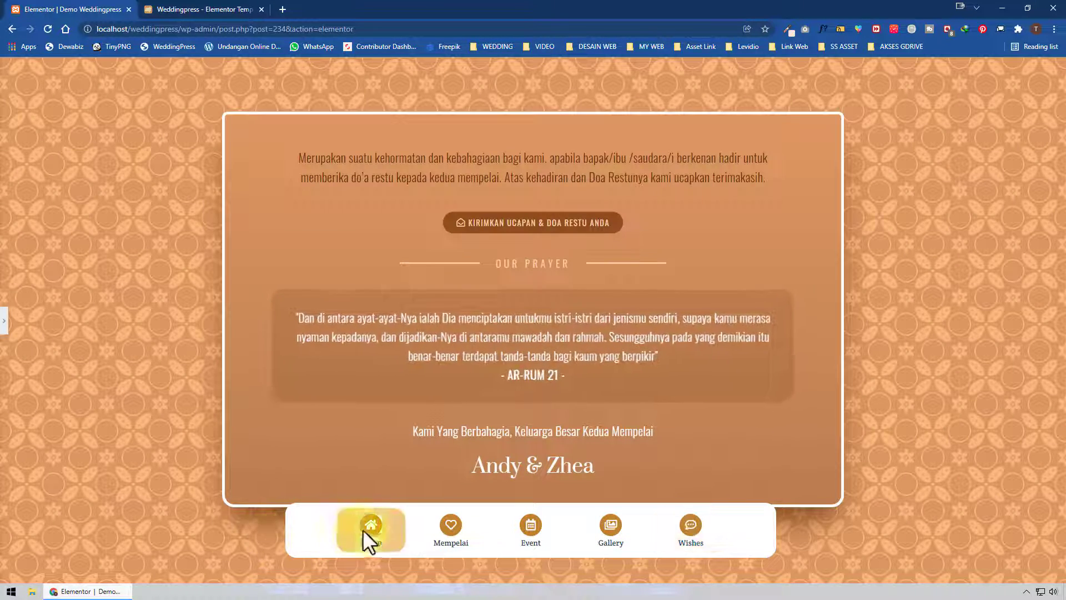
{"action": "left_click", "coordinate": [5, 321]}
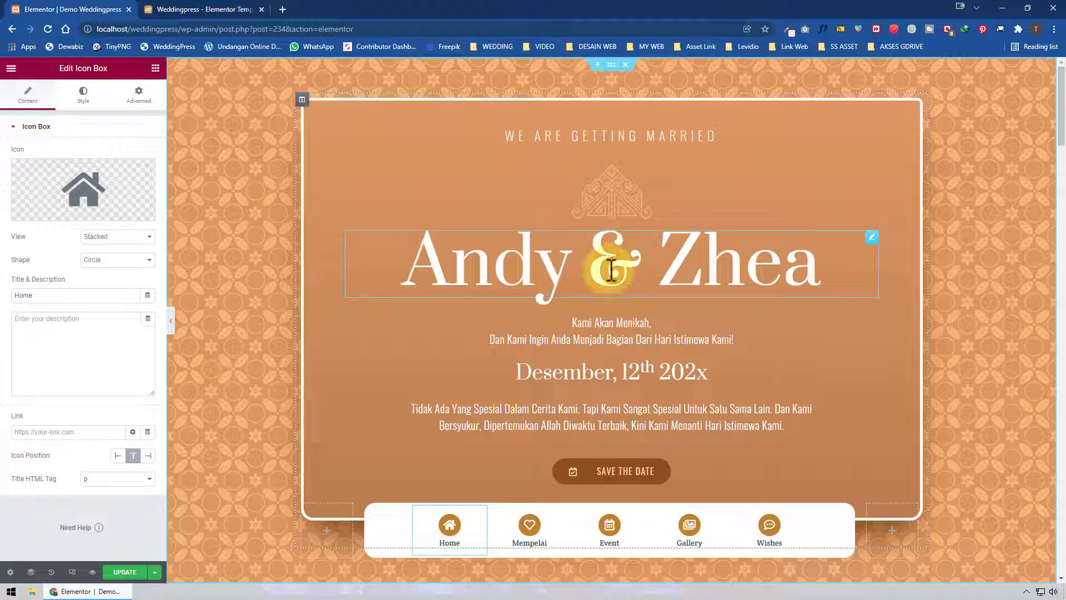
- Examine the couple's name heading settings and browse replacement images for the couple photo in the media library, keeping the current photo
{"action": "left_click", "coordinate": [555, 260]}
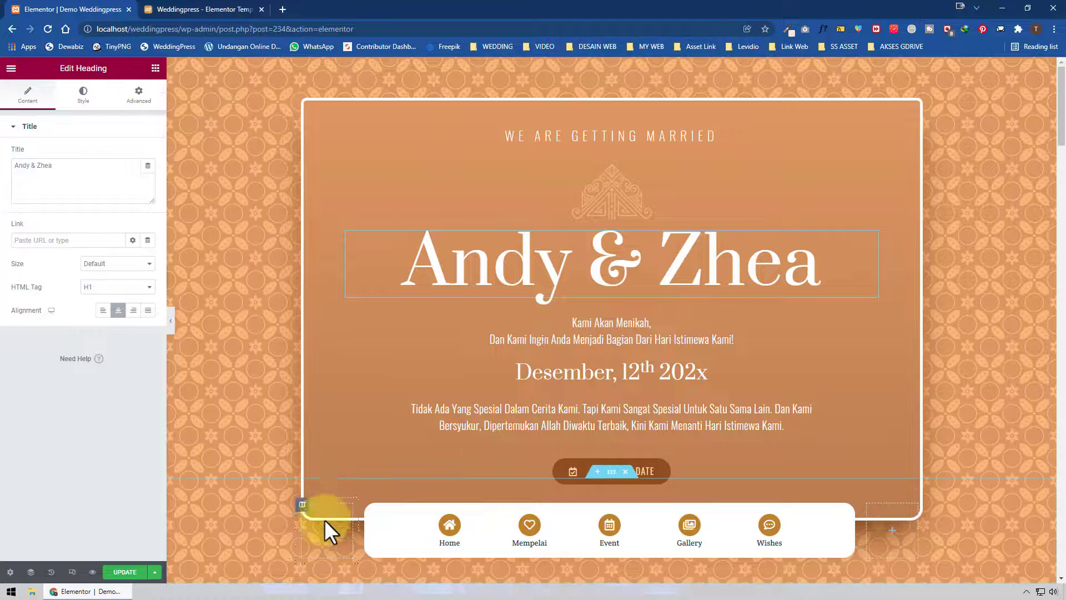
{"action": "scroll", "coordinate": [484, 422], "scroll_direction": "down", "scroll_amount": 7}
{"action": "scroll", "coordinate": [492, 402], "scroll_direction": "down", "scroll_amount": 5}
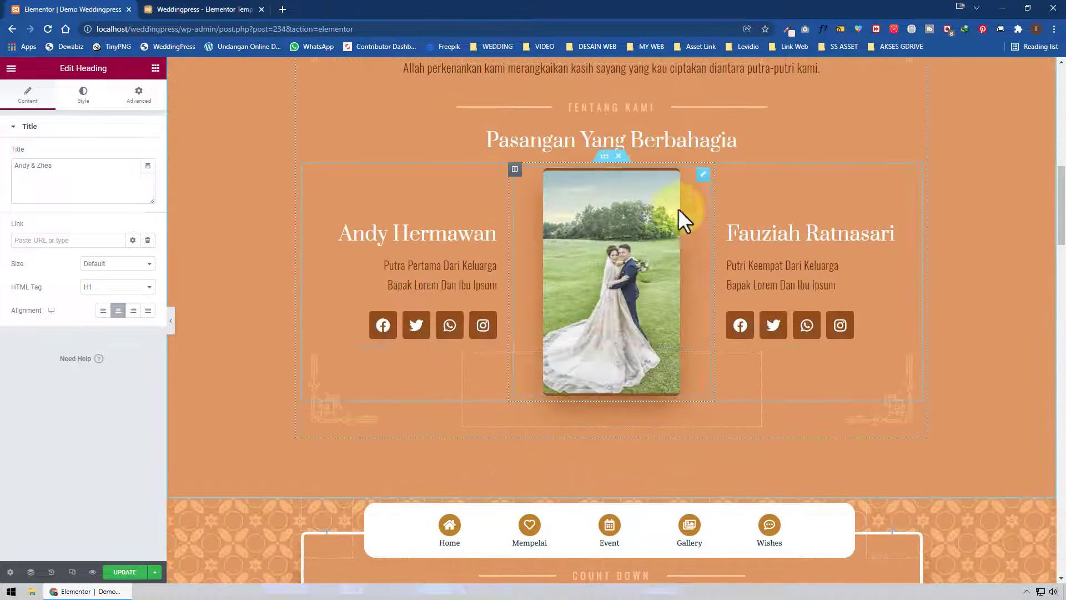
{"action": "left_click", "coordinate": [685, 204]}
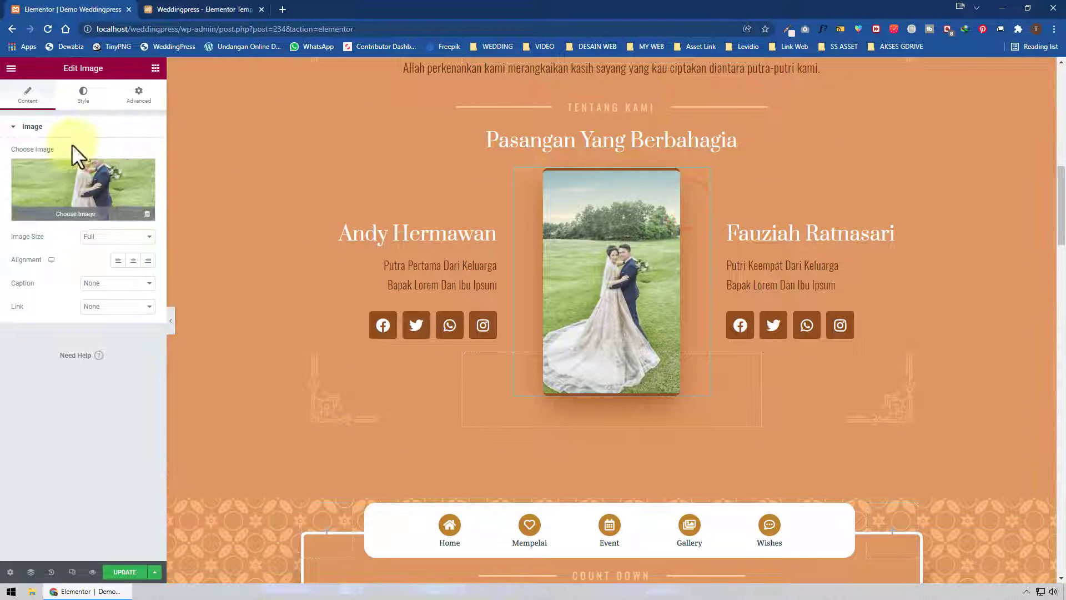
{"action": "left_click", "coordinate": [94, 185]}
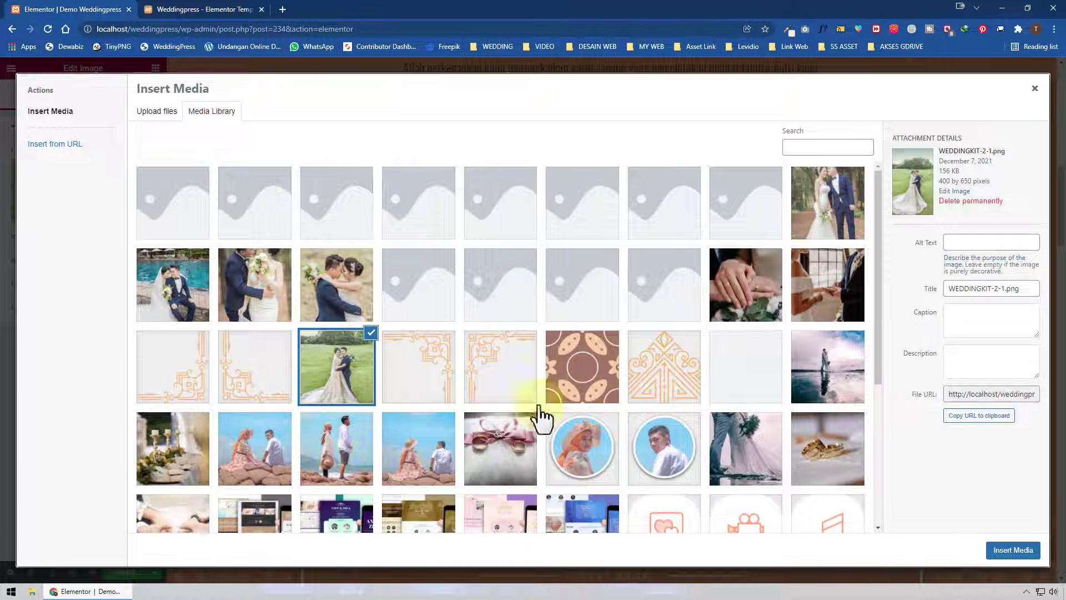
{"action": "scroll", "coordinate": [610, 423], "scroll_direction": "down", "scroll_amount": 3}
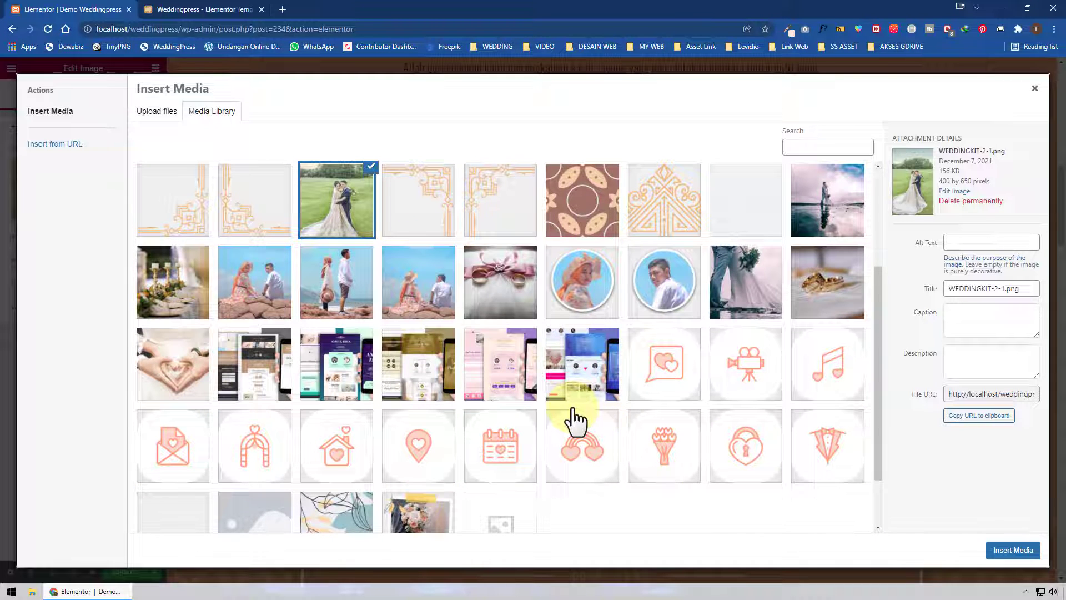
{"action": "left_click", "coordinate": [1035, 88]}
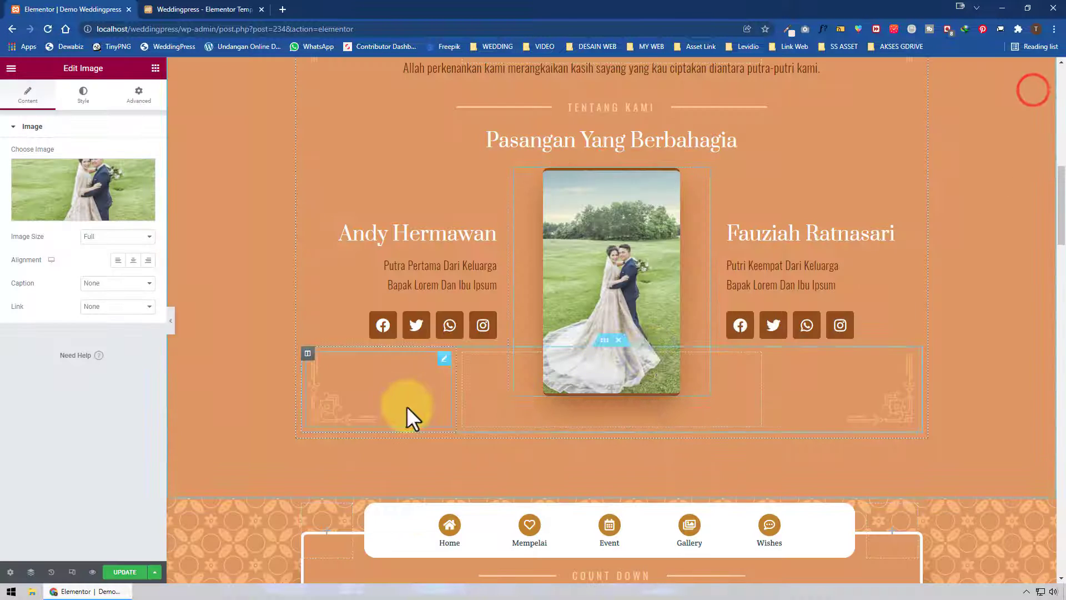
- Show the Navigator structure list and jump to the GALLERY section of the invitation
{"action": "scroll", "coordinate": [406, 405], "scroll_direction": "down", "scroll_amount": 3}
{"action": "scroll", "coordinate": [406, 410], "scroll_direction": "down", "scroll_amount": 4}
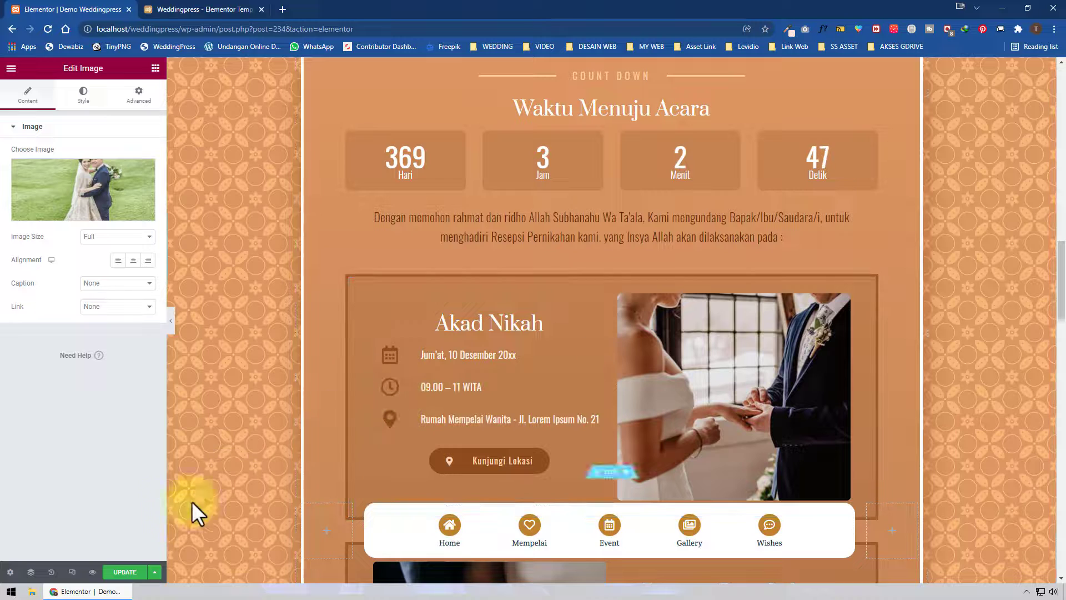
{"action": "left_click", "coordinate": [31, 572]}
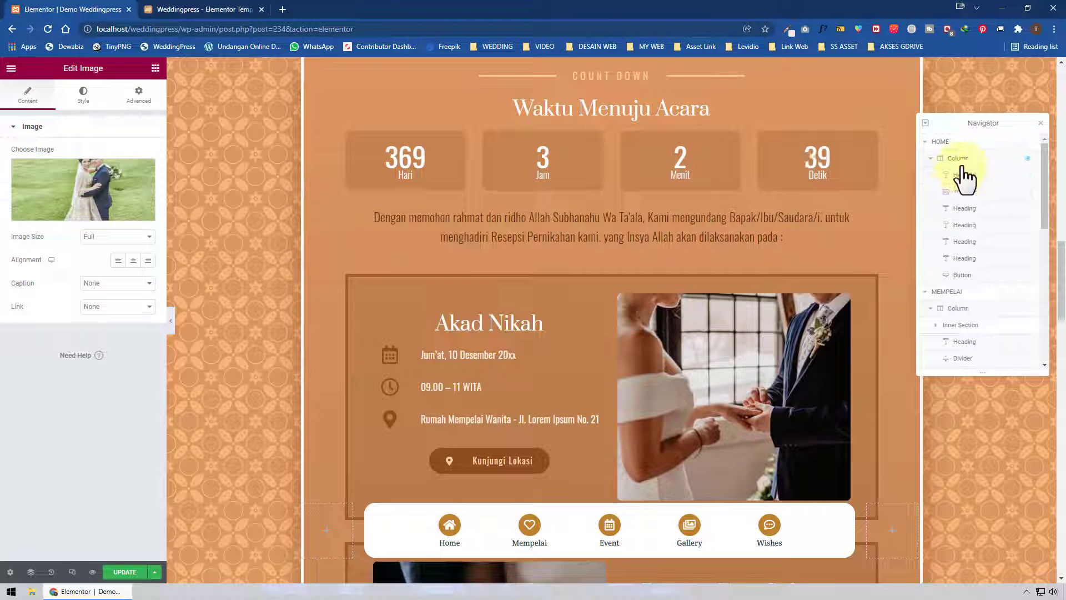
{"action": "scroll", "coordinate": [991, 270], "scroll_direction": "down", "scroll_amount": 5}
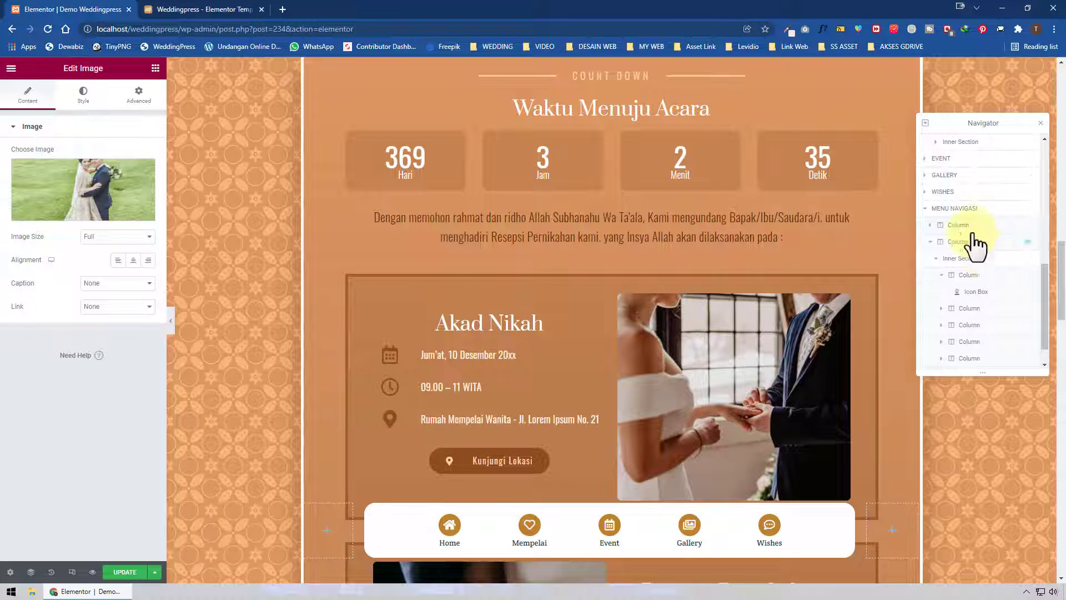
{"action": "left_click", "coordinate": [958, 176]}
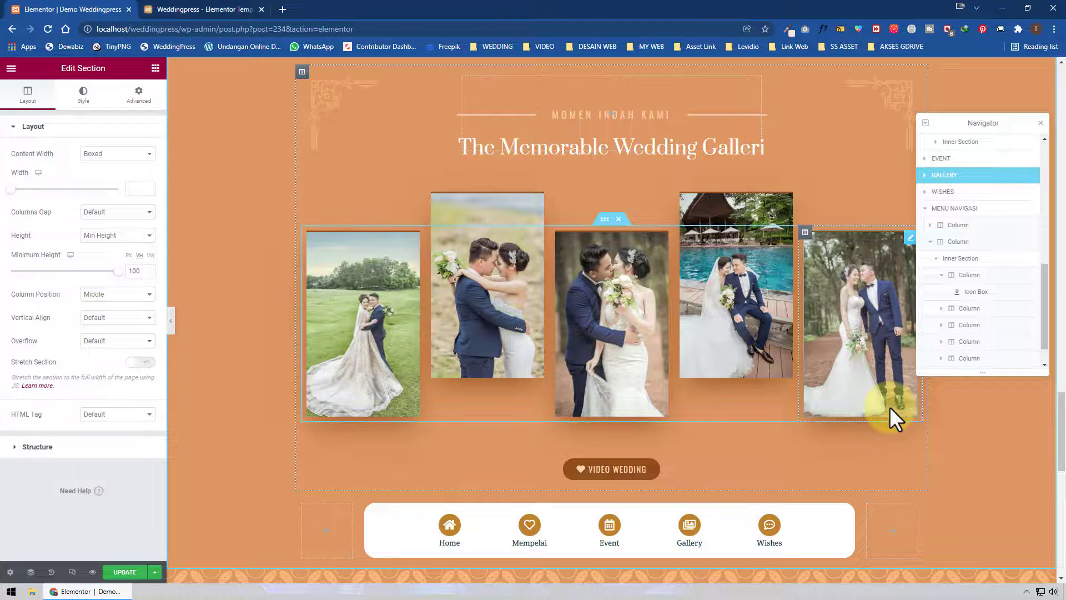
- Check the gallery section in the tablet and mobile responsive views
{"action": "left_click", "coordinate": [72, 571]}
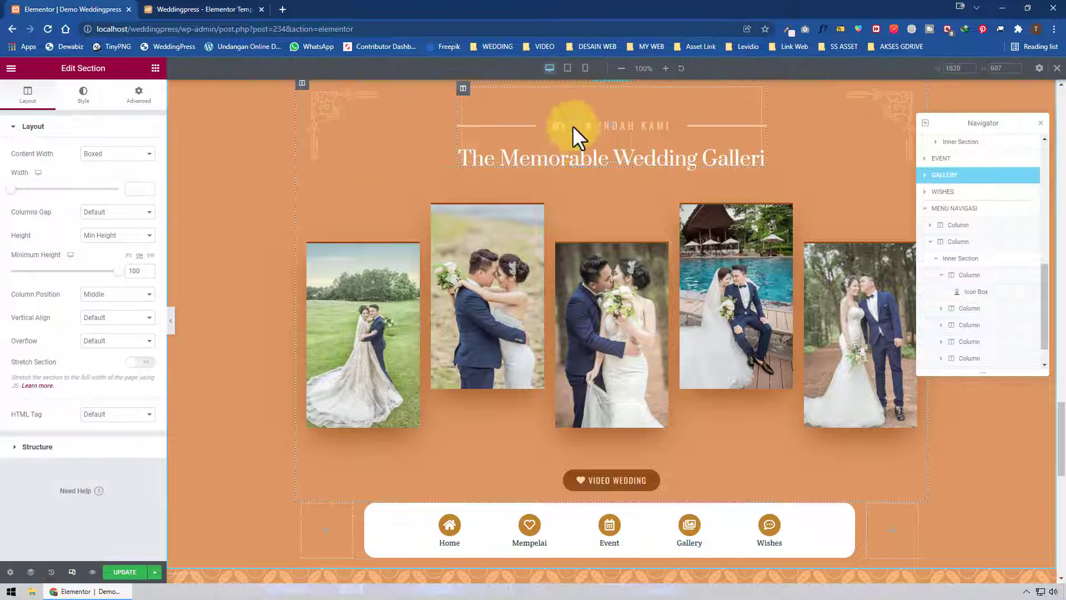
{"action": "left_click", "coordinate": [575, 69]}
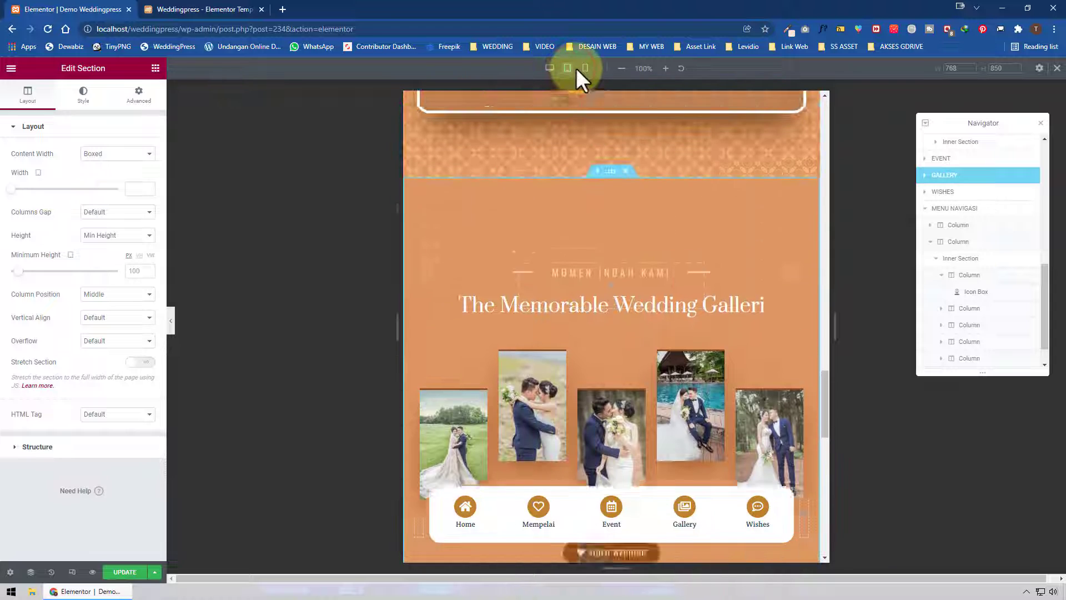
{"action": "left_click", "coordinate": [585, 68]}
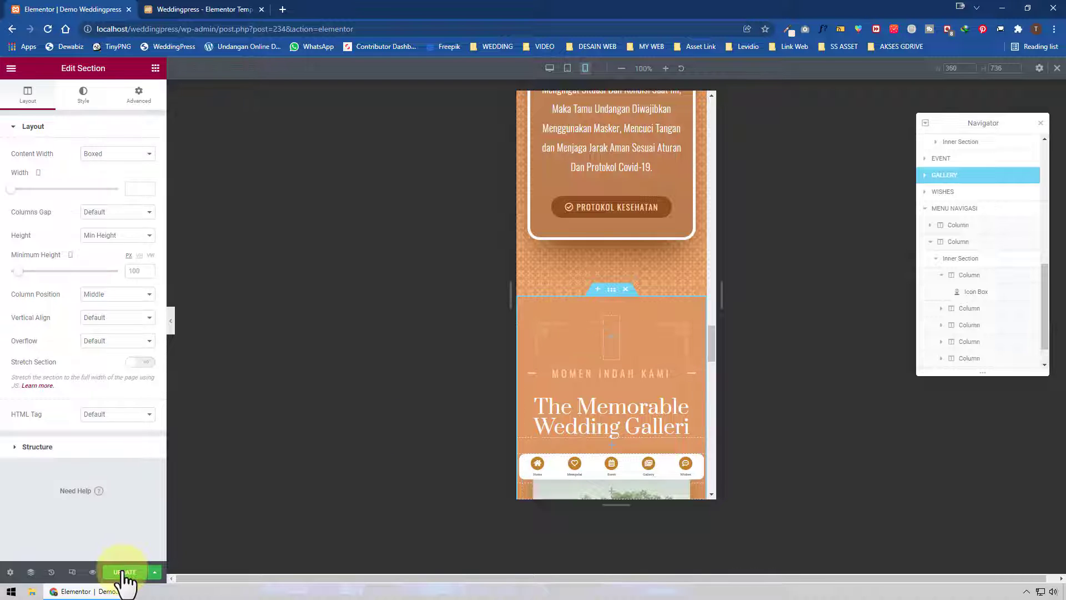
- Preview the invitation in a new tab, check the Mempelai, Event and Wishes navigation links, and return to the editor
{"action": "left_click", "coordinate": [93, 572]}
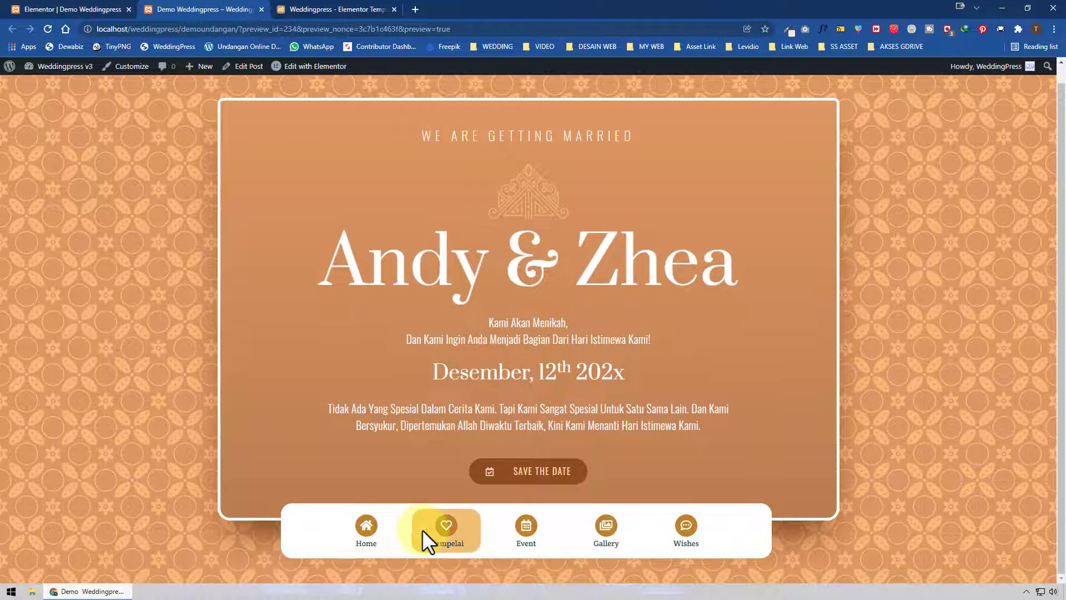
{"action": "left_click", "coordinate": [422, 529]}
{"action": "left_click", "coordinate": [534, 522]}
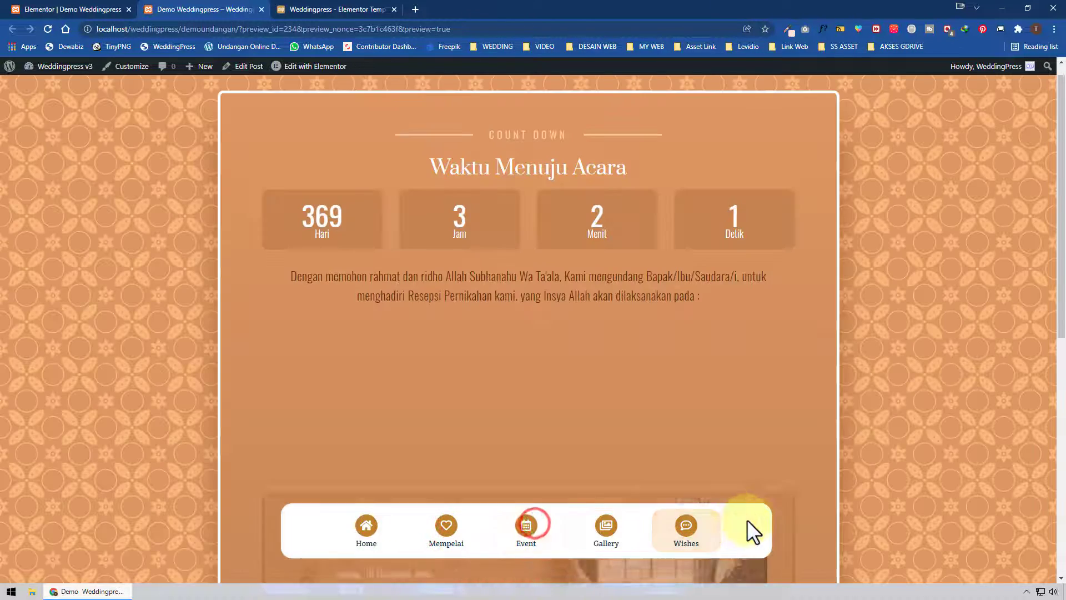
{"action": "left_click", "coordinate": [701, 532]}
{"action": "left_click", "coordinate": [61, 9]}
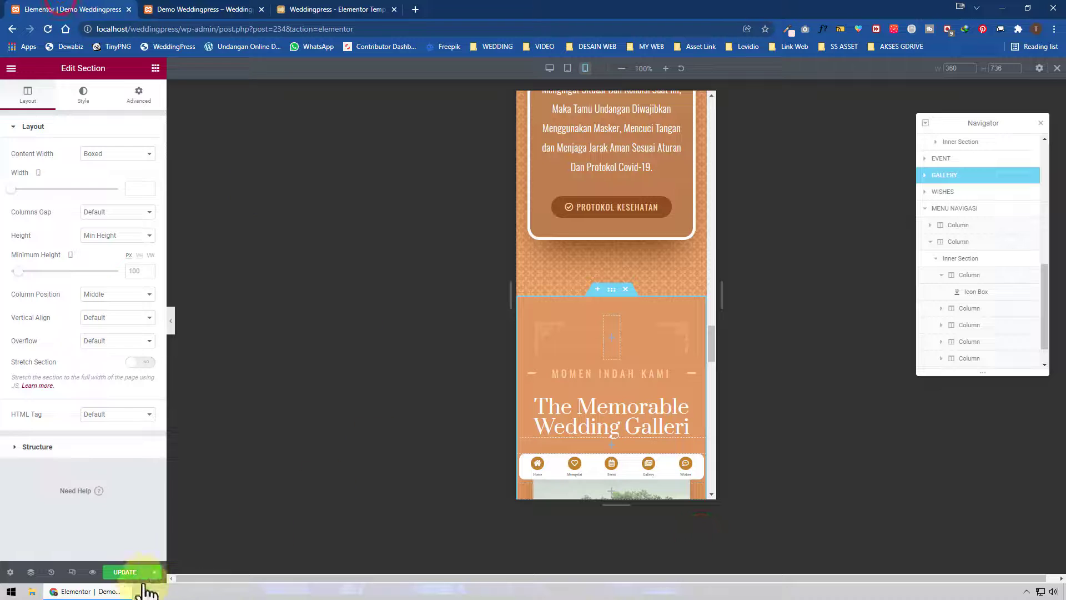
- Update the invitation in desktop view and exit Elementor to the post's WordPress edit page
{"action": "left_click", "coordinate": [125, 572]}
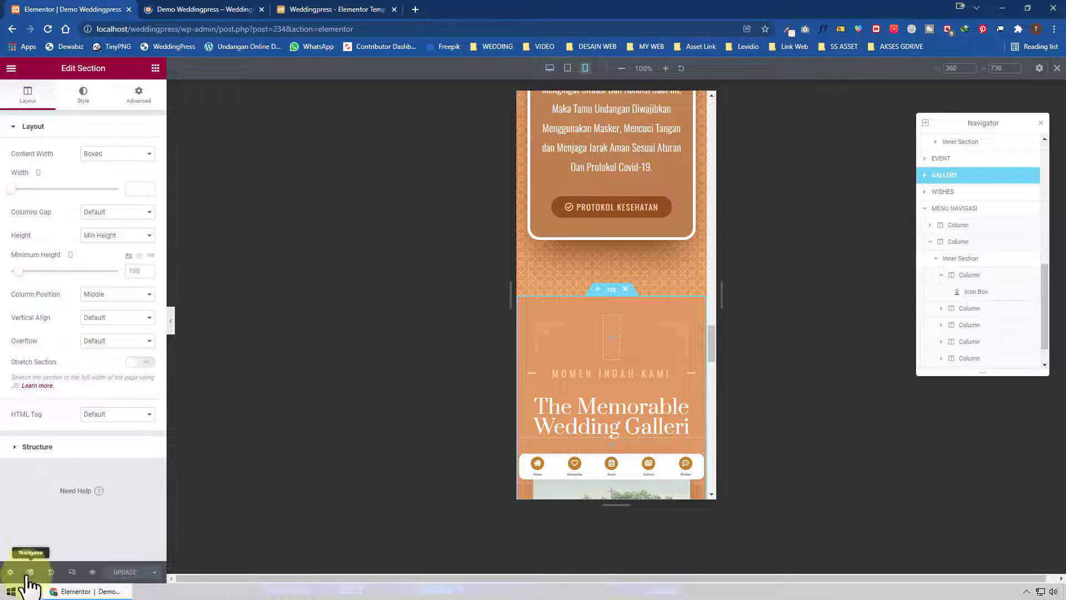
{"action": "left_click", "coordinate": [550, 68]}
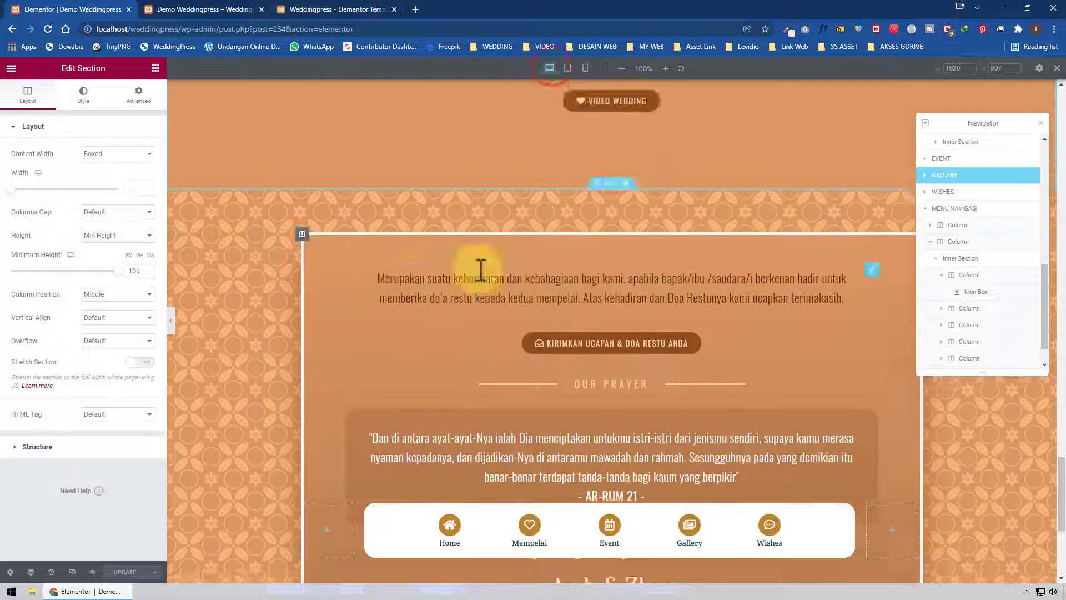
{"action": "scroll", "coordinate": [481, 267], "scroll_direction": "up", "scroll_amount": 10}
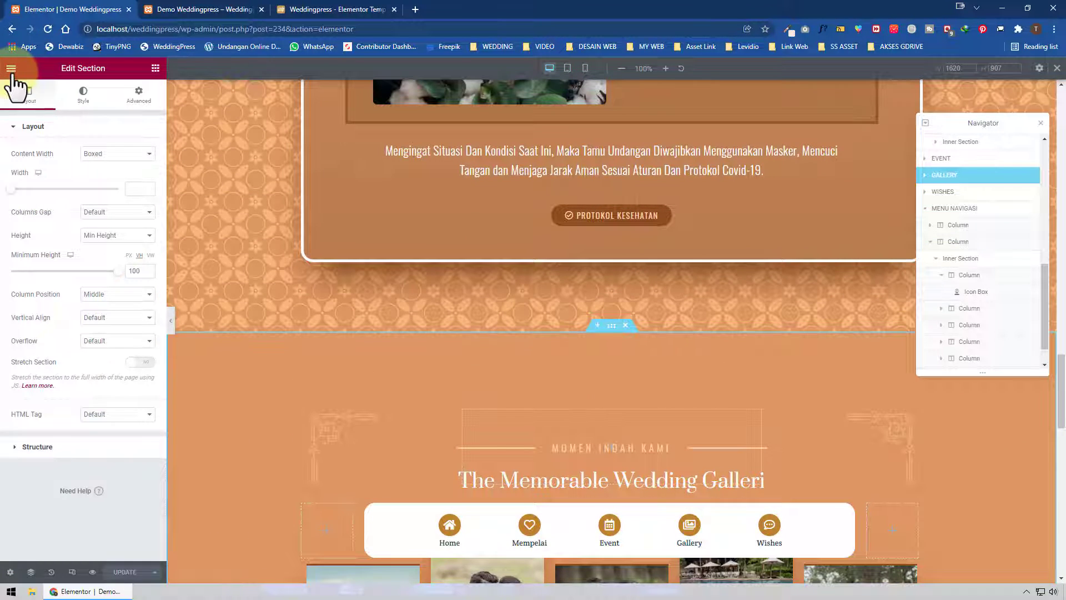
{"action": "left_click", "coordinate": [11, 68]}
{"action": "left_click", "coordinate": [88, 262]}
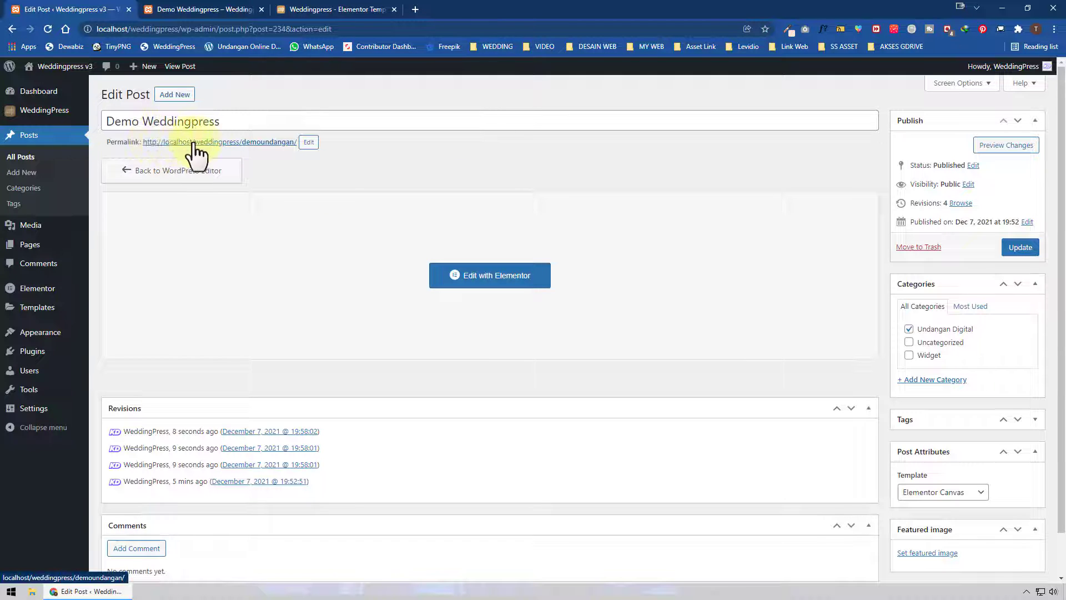
- Open the post's permalink in a new browser tab and highlight the invitation's web address
{"action": "right_click", "coordinate": [288, 146]}
{"action": "left_click", "coordinate": [308, 148]}
{"action": "left_click", "coordinate": [356, 7]}
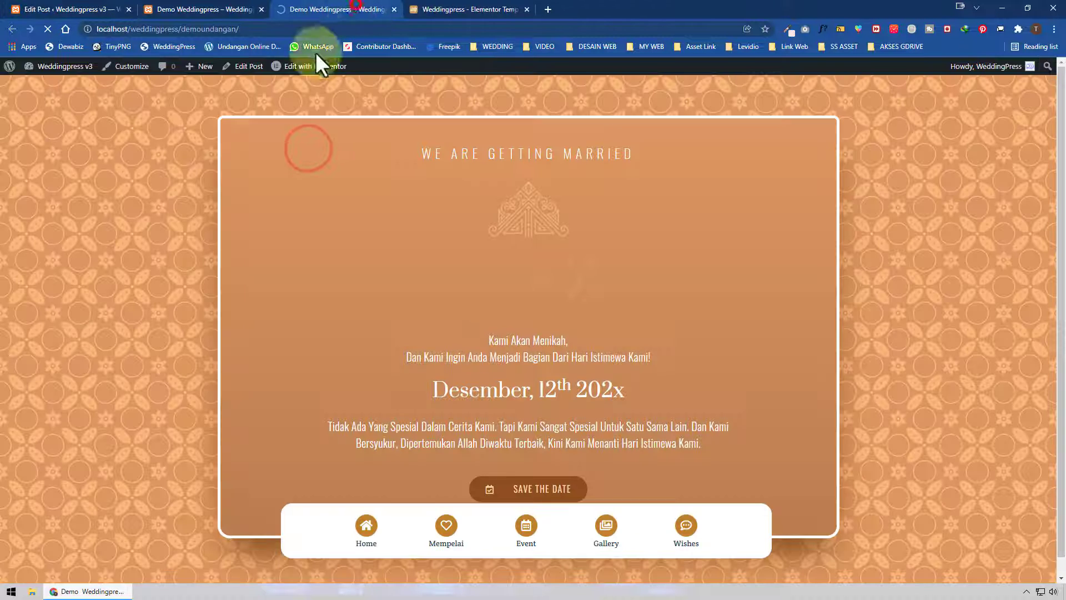
{"action": "left_click", "coordinate": [87, 29]}
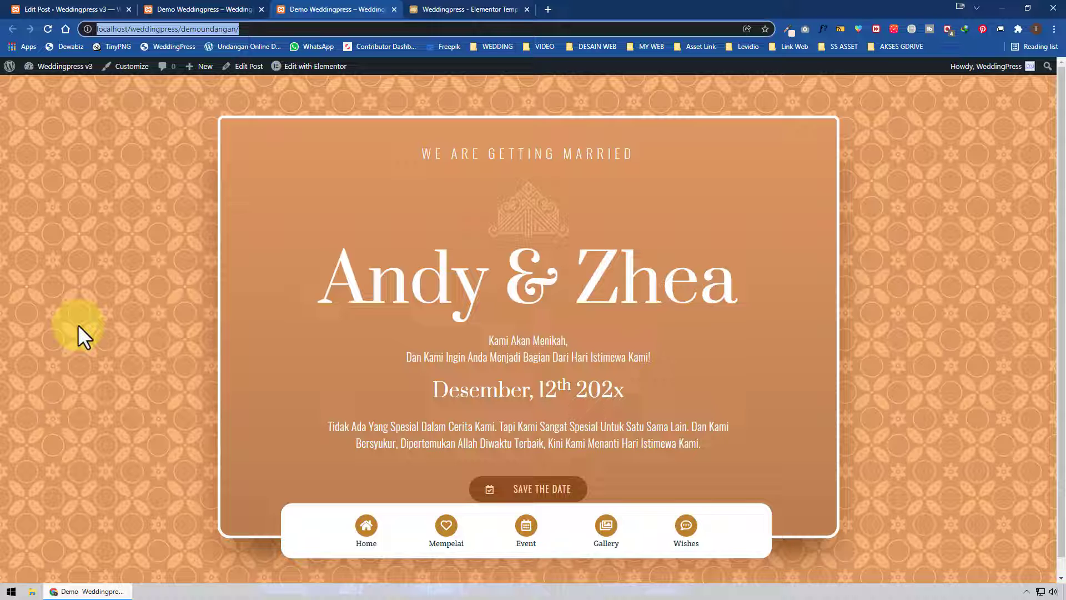
- Set the site's permalink structure to Day and name in the WordPress settings and save the change
{"action": "left_click", "coordinate": [83, 10]}
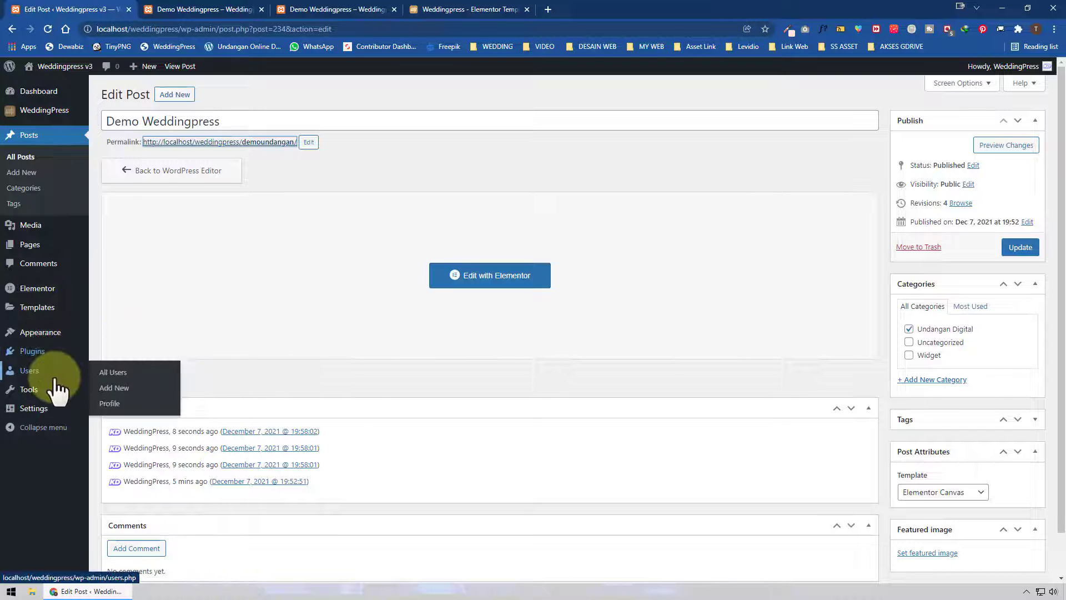
{"action": "mouse_move", "coordinate": [58, 417]}
{"action": "left_click", "coordinate": [114, 489]}
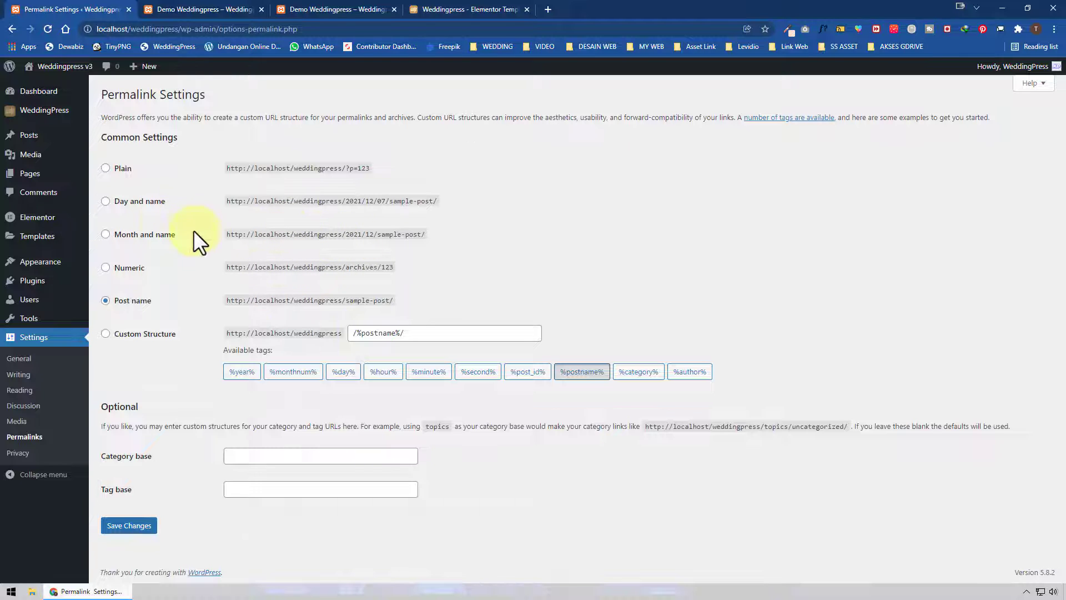
{"action": "left_click", "coordinate": [130, 203]}
{"action": "left_click", "coordinate": [145, 525]}
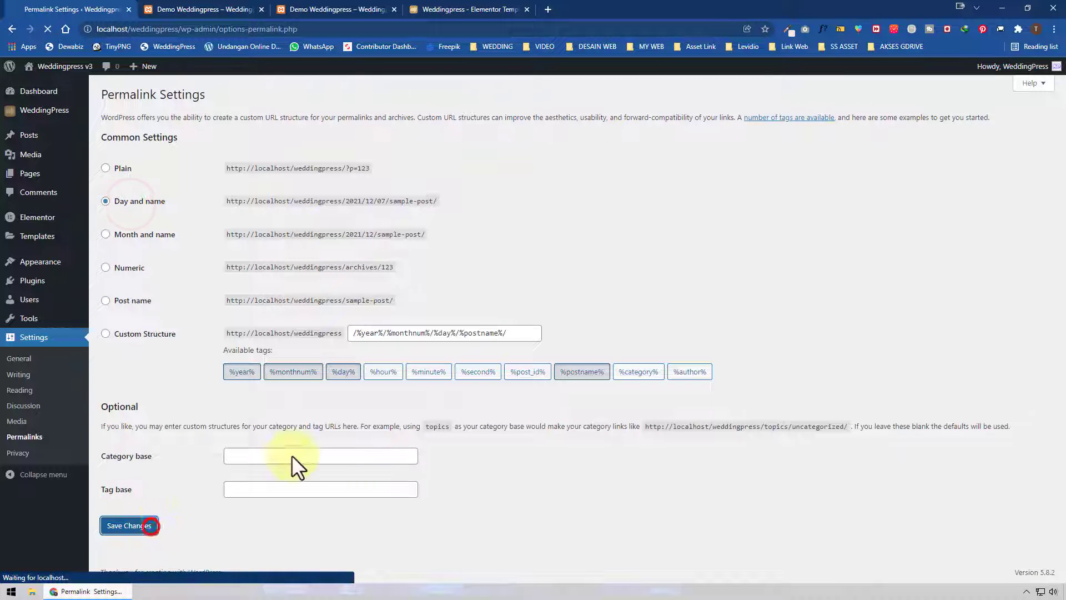
- Reload the published invitation and highlight the 2021/12/07 date part of its web address
{"action": "left_click", "coordinate": [274, 7]}
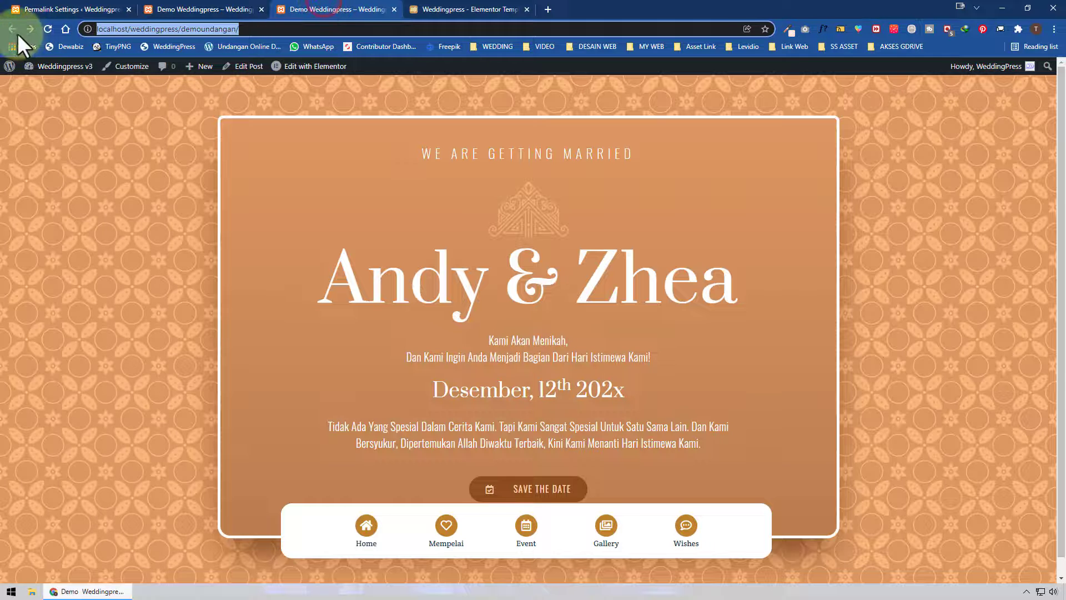
{"action": "left_click", "coordinate": [42, 28]}
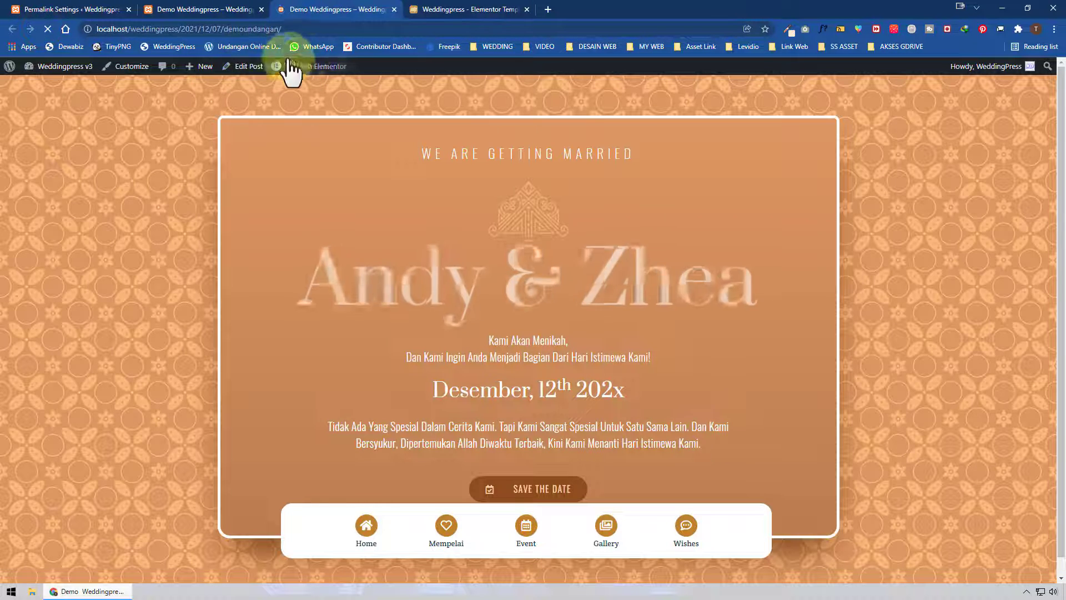
{"action": "left_click_drag", "start_coordinate": [222, 29], "coordinate": [181, 29]}
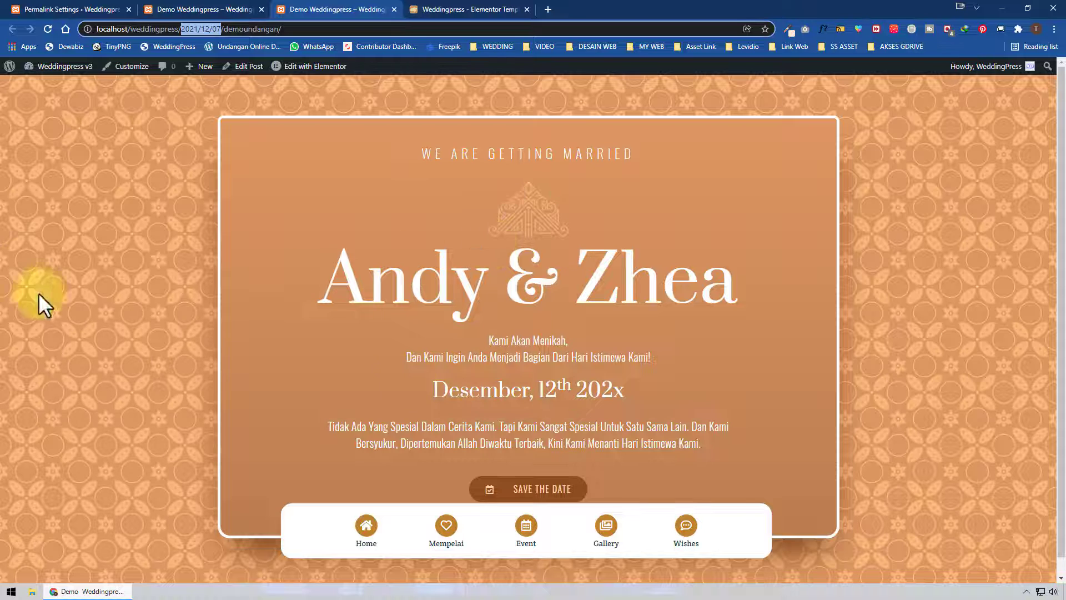
- Set the site's permalink structure to Post name and save the change
{"action": "left_click", "coordinate": [94, 9]}
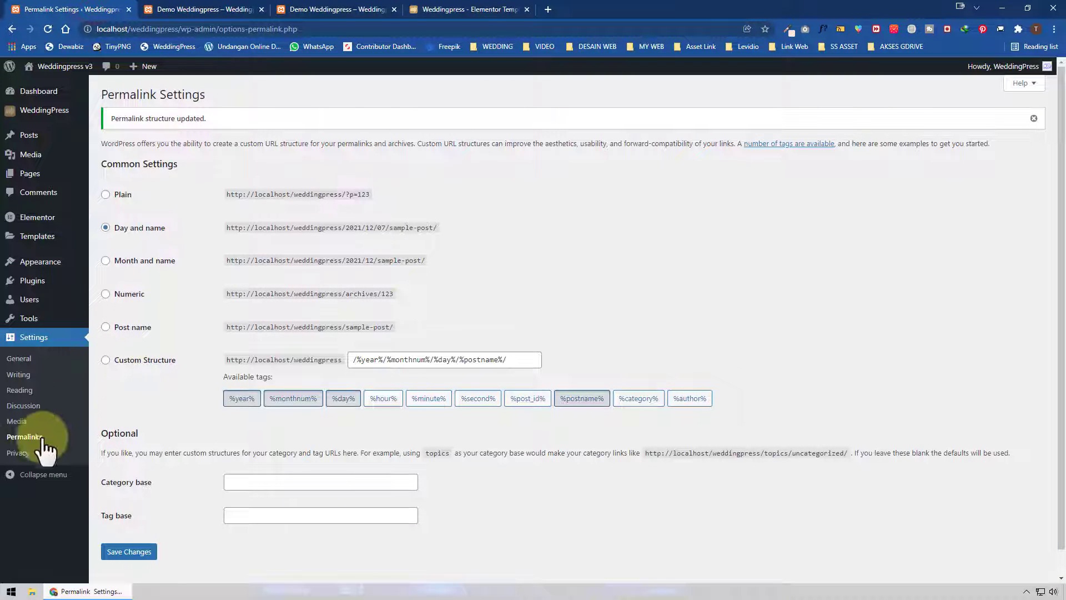
{"action": "left_click", "coordinate": [138, 327]}
{"action": "left_click", "coordinate": [134, 551]}
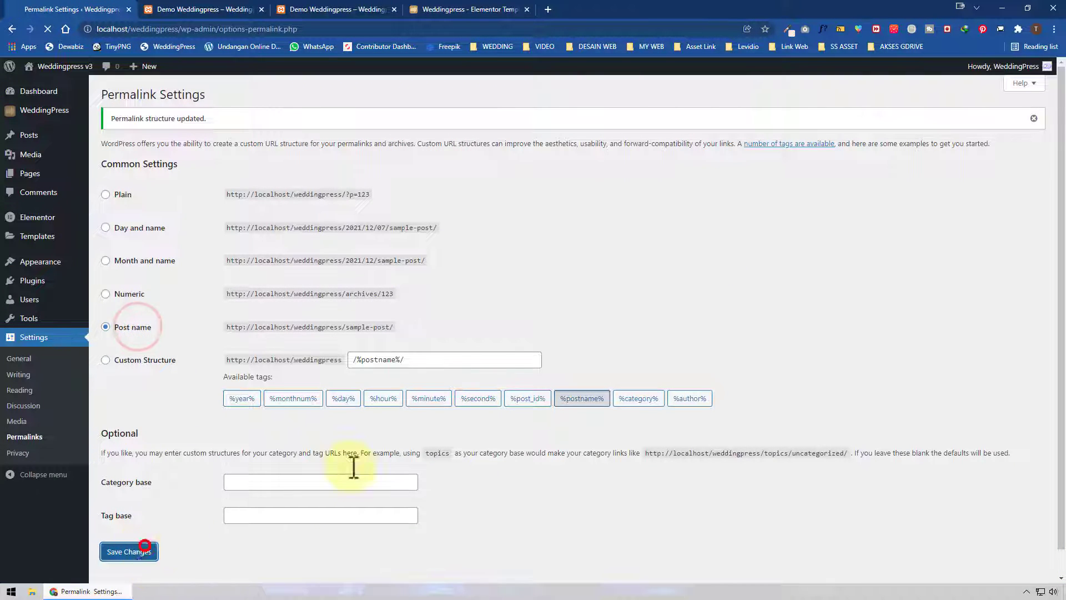
- Reload the invitation at its dated web address and compare it with the preview tab
{"action": "left_click", "coordinate": [378, 5]}
{"action": "left_click", "coordinate": [48, 29]}
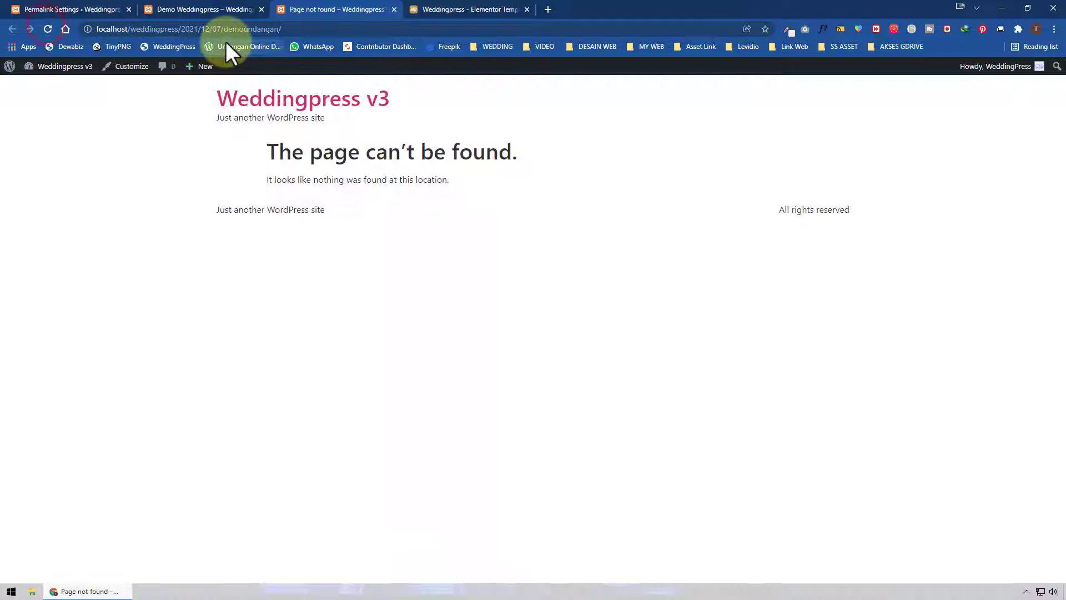
{"action": "left_click", "coordinate": [213, 9]}
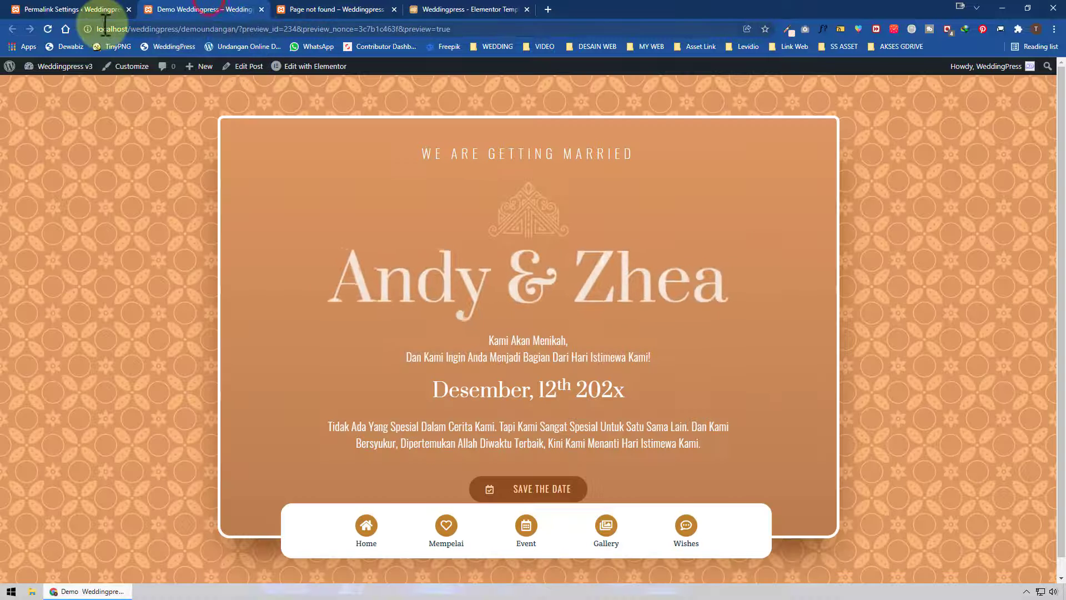
- Open the list of all WordPress posts and close the browser tab with the dated invitation address
{"action": "left_click", "coordinate": [82, 10]}
{"action": "left_click", "coordinate": [33, 137]}
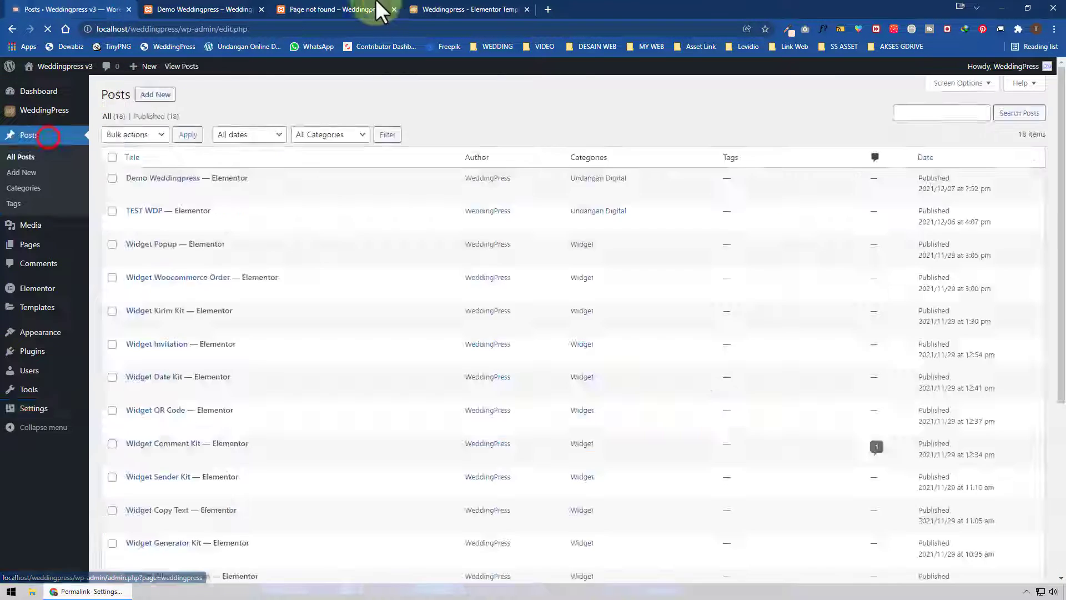
{"action": "left_click", "coordinate": [383, 10]}
{"action": "left_click", "coordinate": [394, 10]}
{"action": "left_click", "coordinate": [105, 9]}
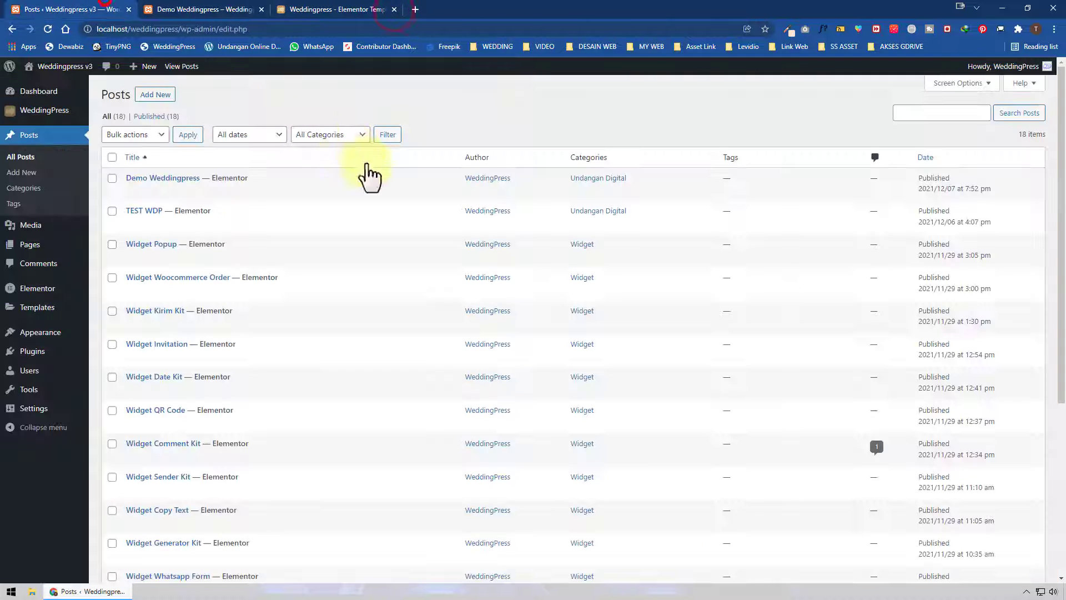
- View the Demo Weddingpress post in a new browser tab and highlight its web address
{"action": "right_click", "coordinate": [210, 192]}
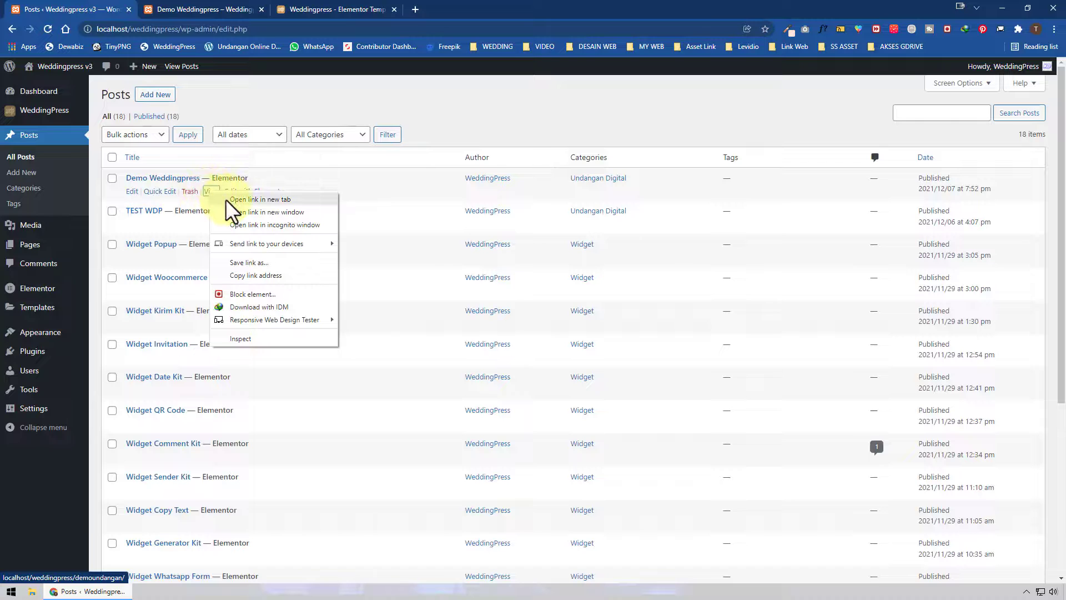
{"action": "left_click", "coordinate": [226, 199]}
{"action": "left_click", "coordinate": [350, 9]}
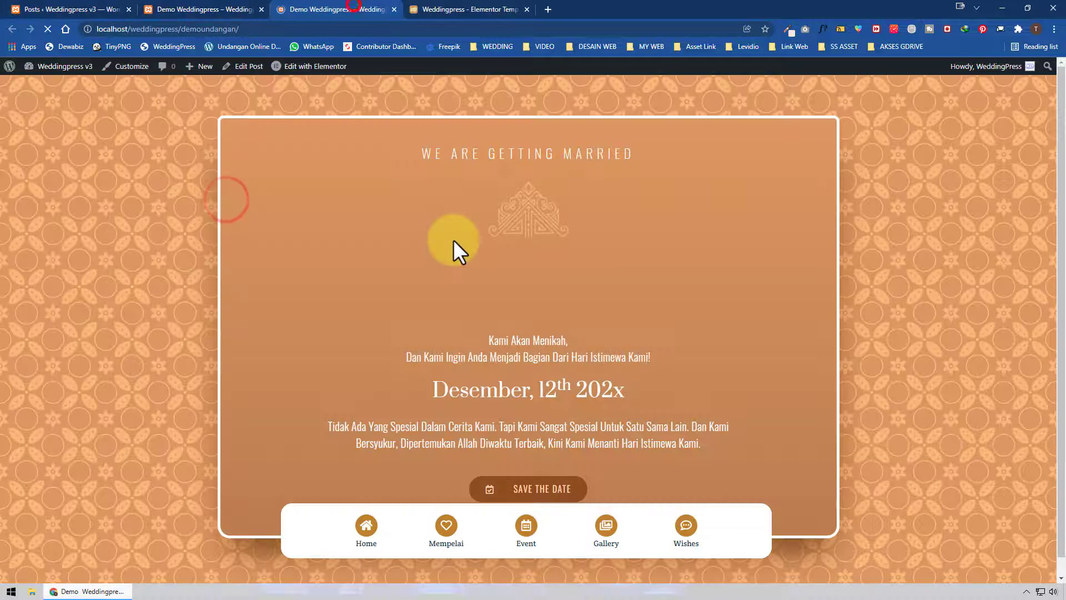
{"action": "left_click", "coordinate": [263, 29]}
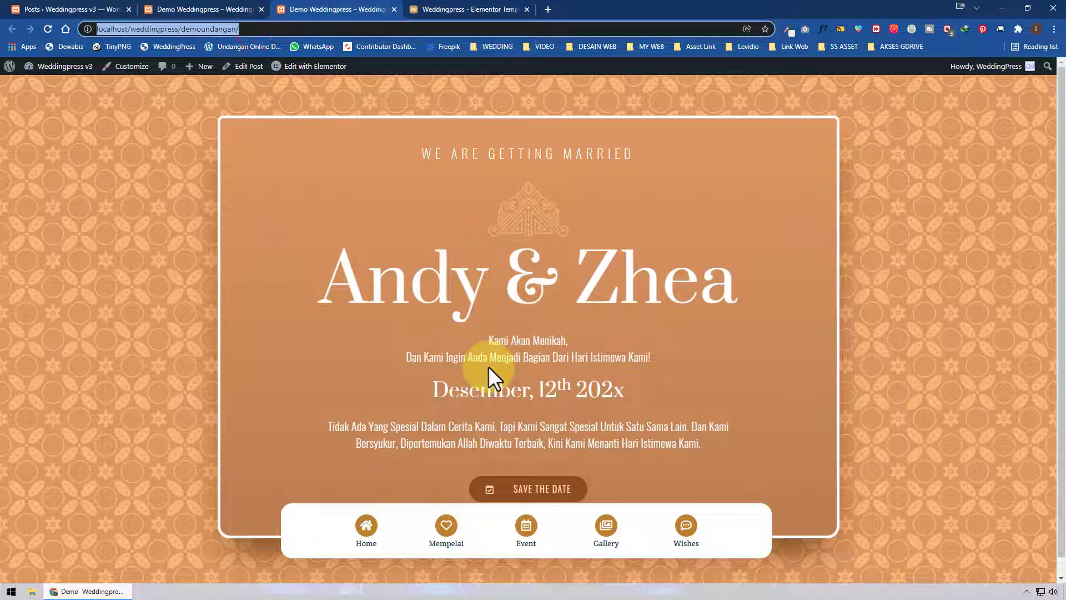